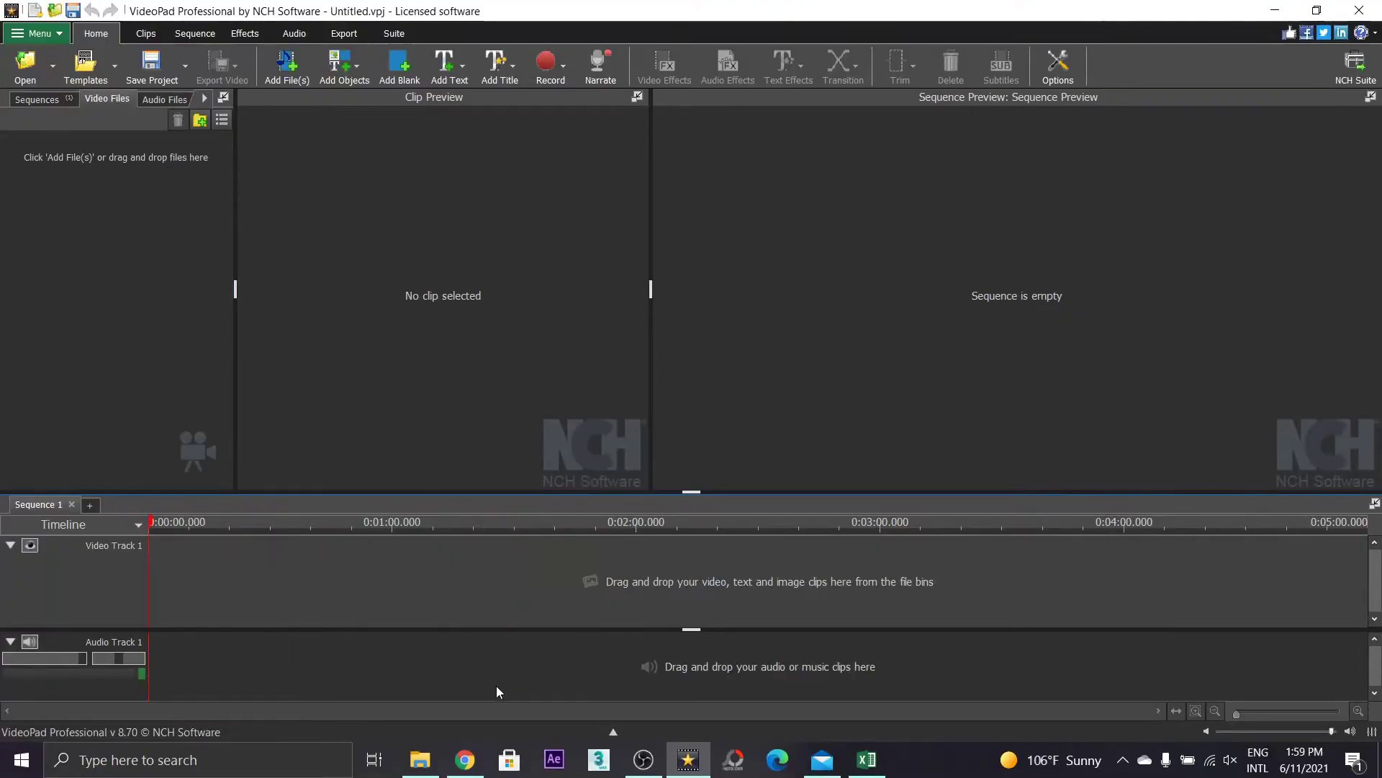
Add the Sequence 27 video from the Videos folder to the timeline and move the playhead to about 2 seconds
left_click(423, 758)
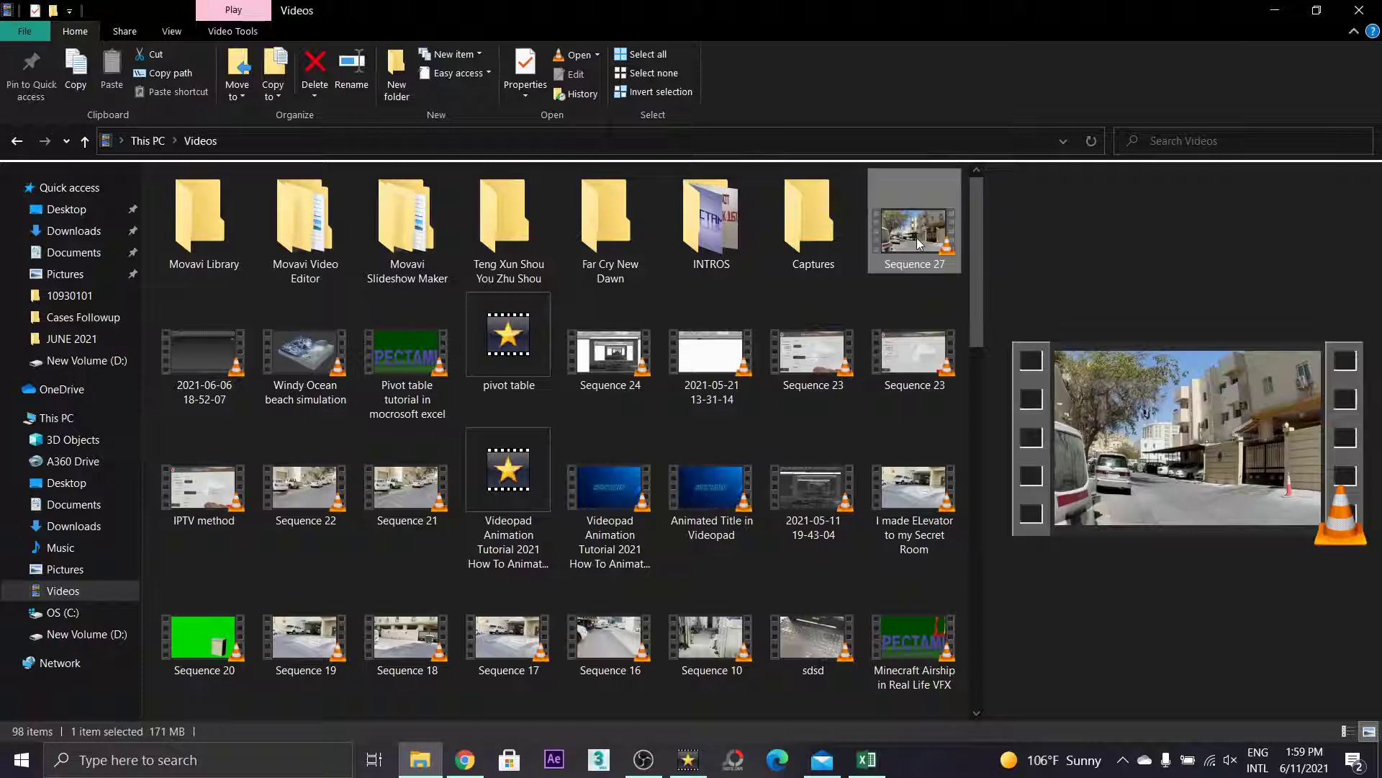
left_click_drag(914, 230, 348, 566)
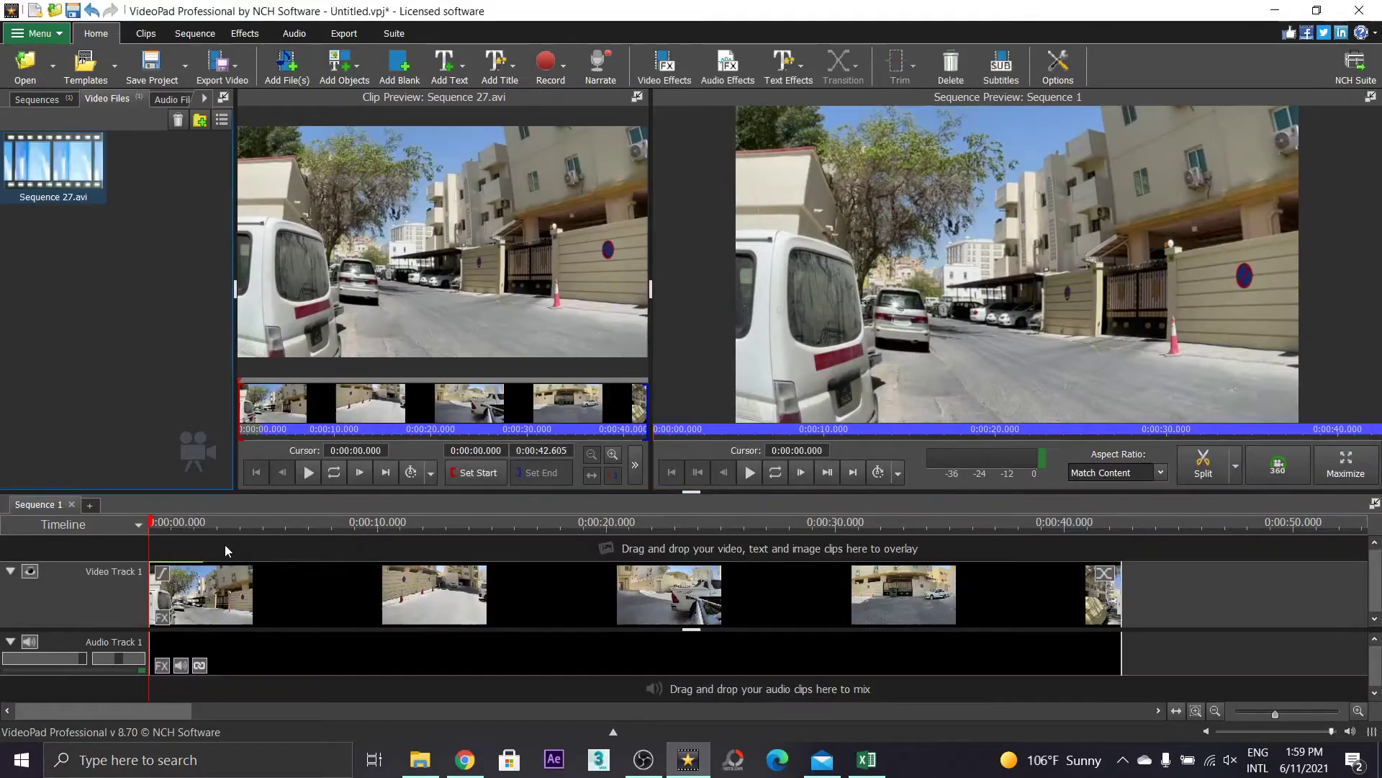
left_click(173, 524)
left_click_drag(173, 524, 194, 525)
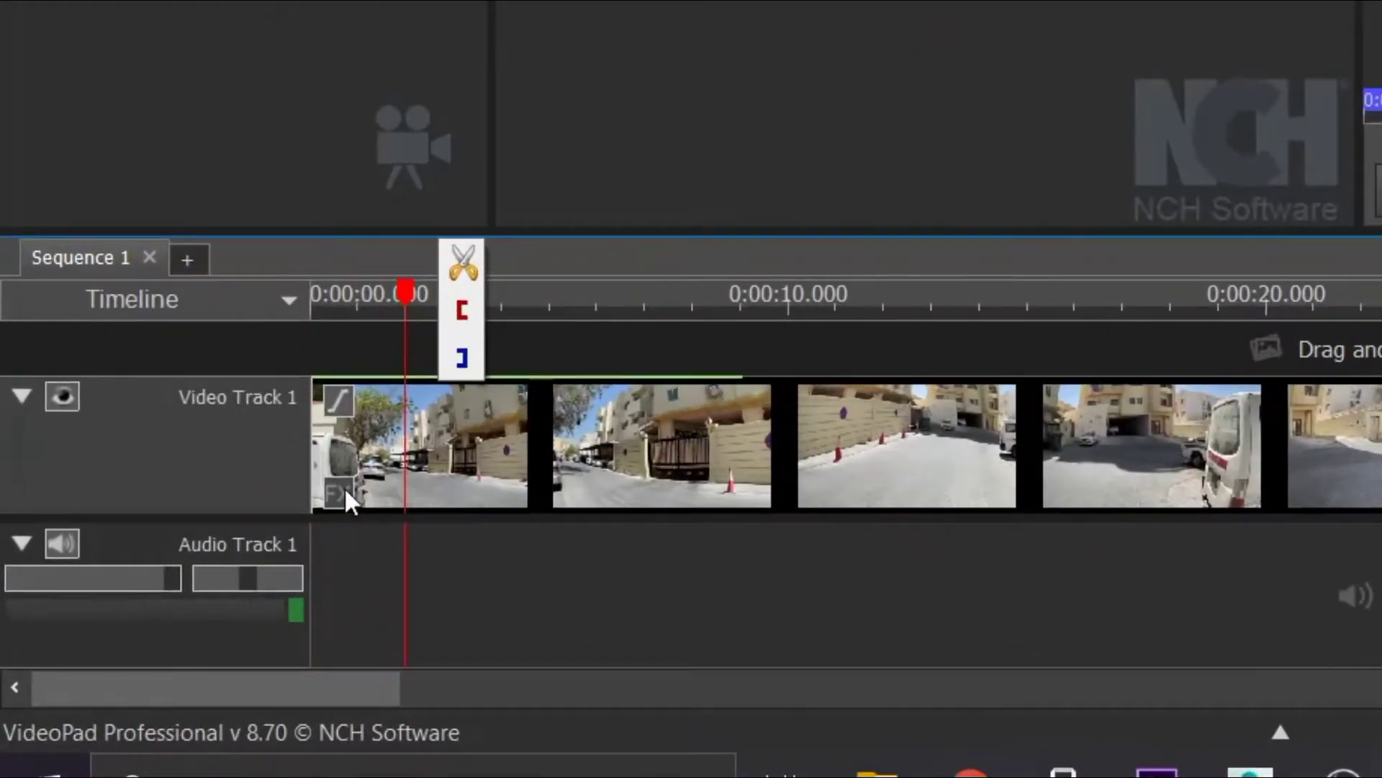
Apply the Fisheye Removal effect to the Sequence 27 clip and scrub through the timeline to preview it
left_click(342, 493)
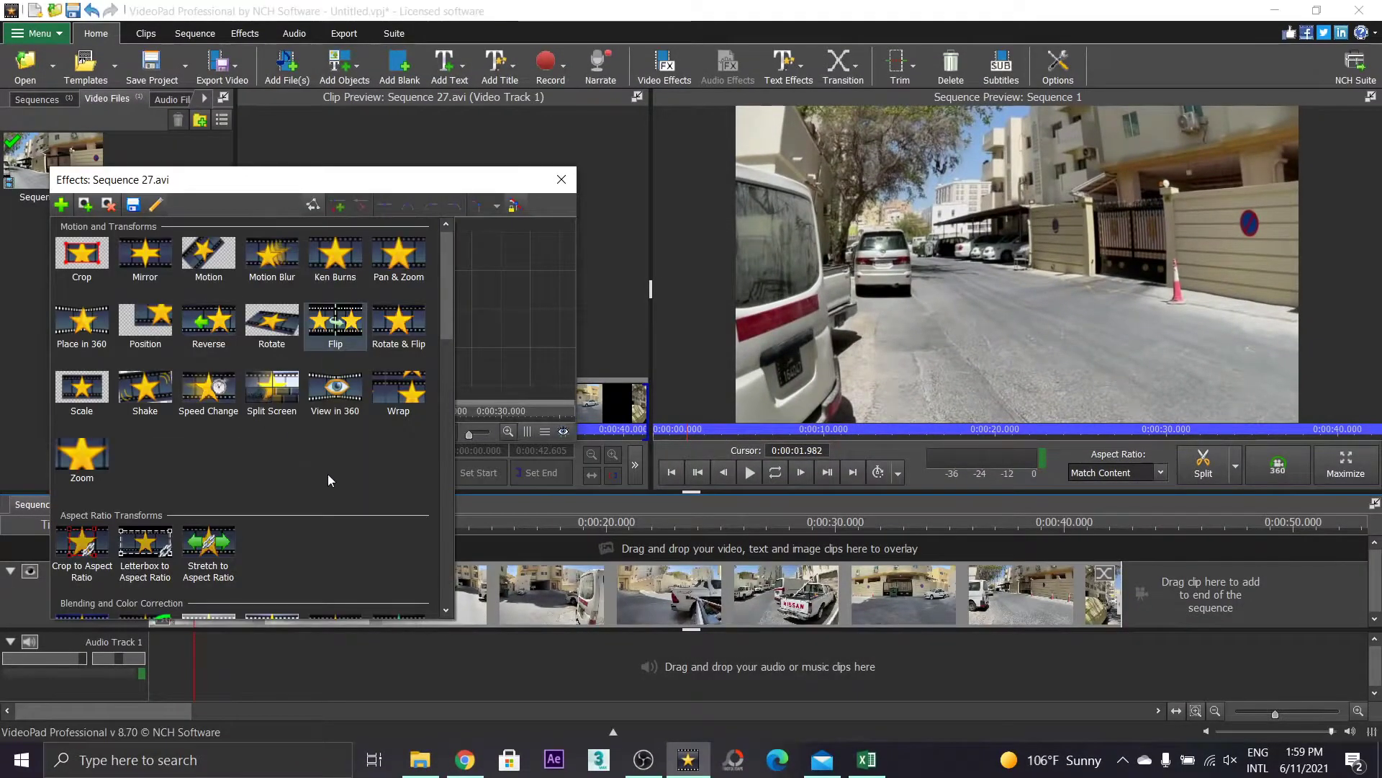
left_click_drag(443, 296, 459, 481)
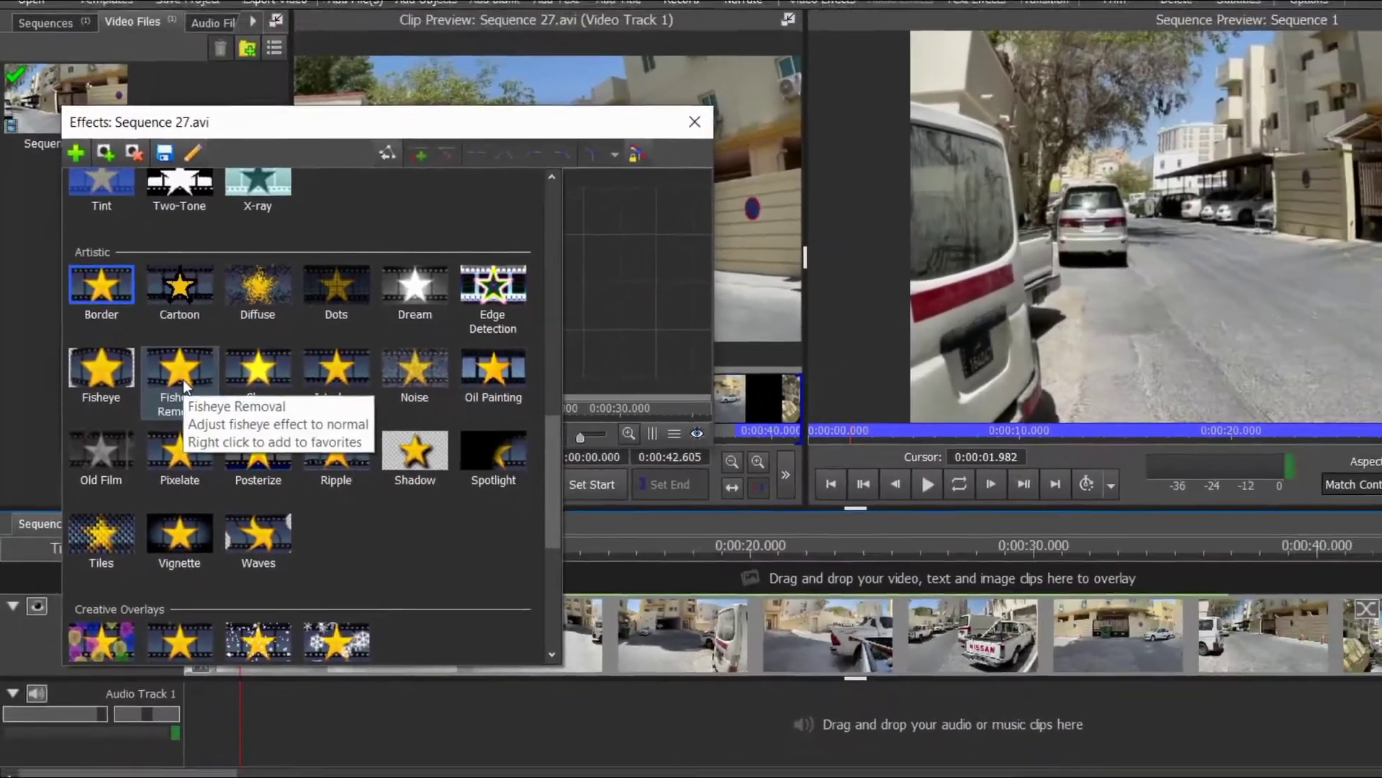
left_click(889, 565)
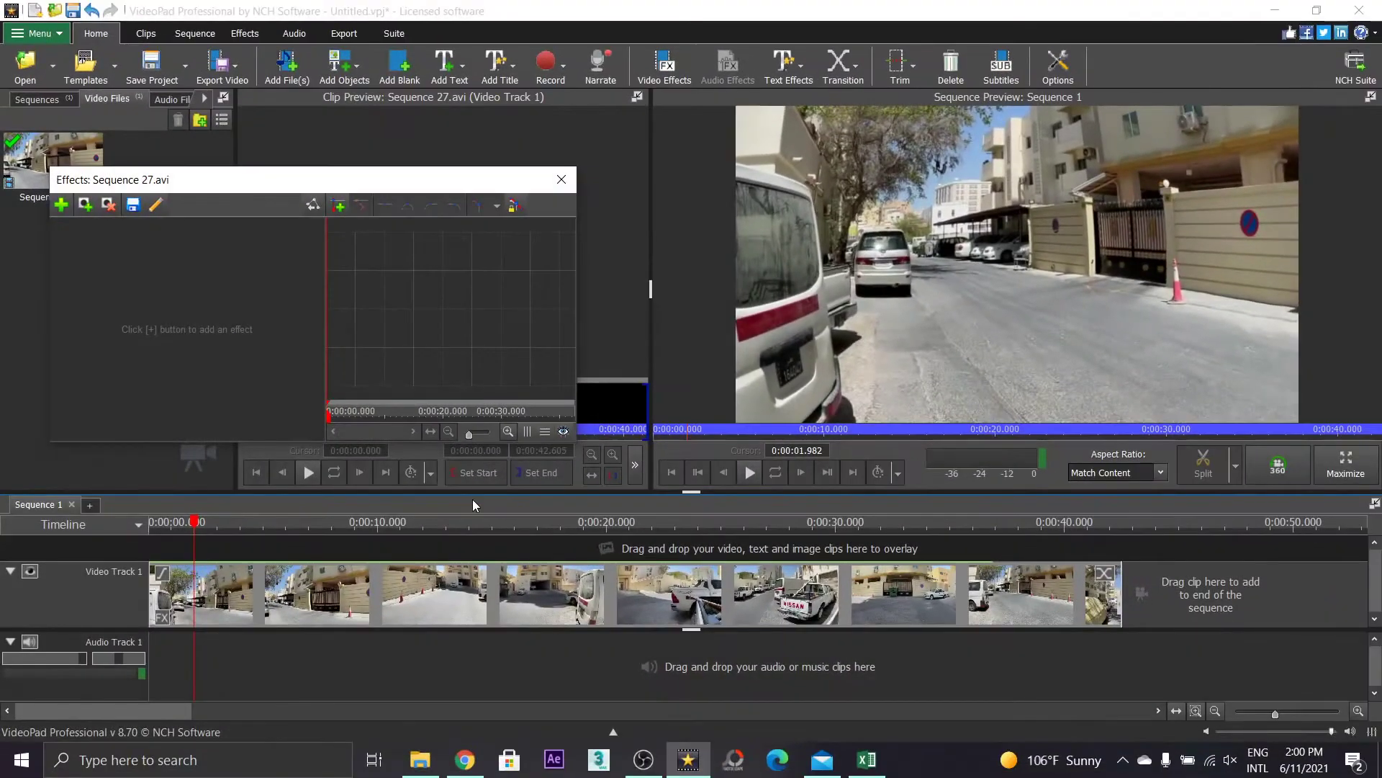
left_click_drag(194, 523, 365, 533)
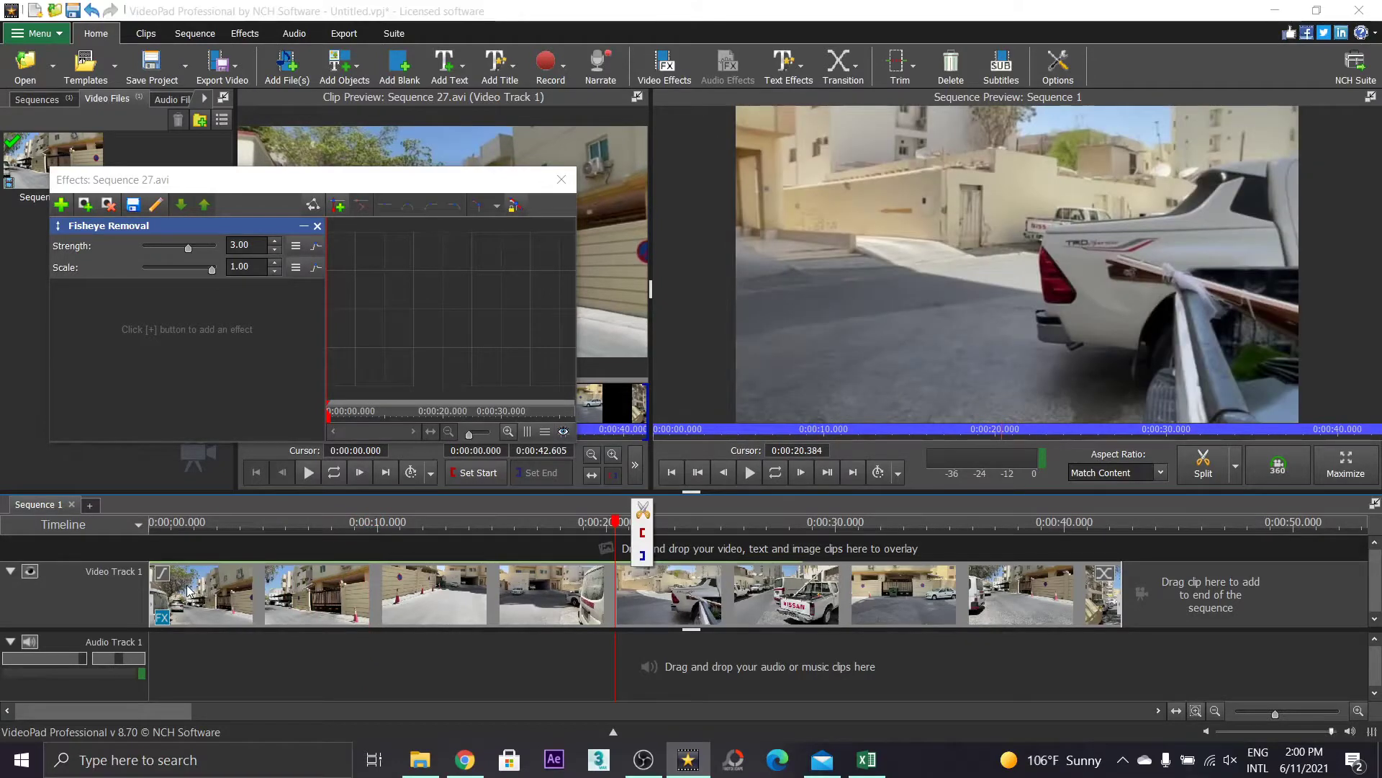
Move the Fisheye Removal clip up to an overlay video track and place an unedited copy of Sequence 27 beneath it
left_click_drag(182, 588, 187, 555)
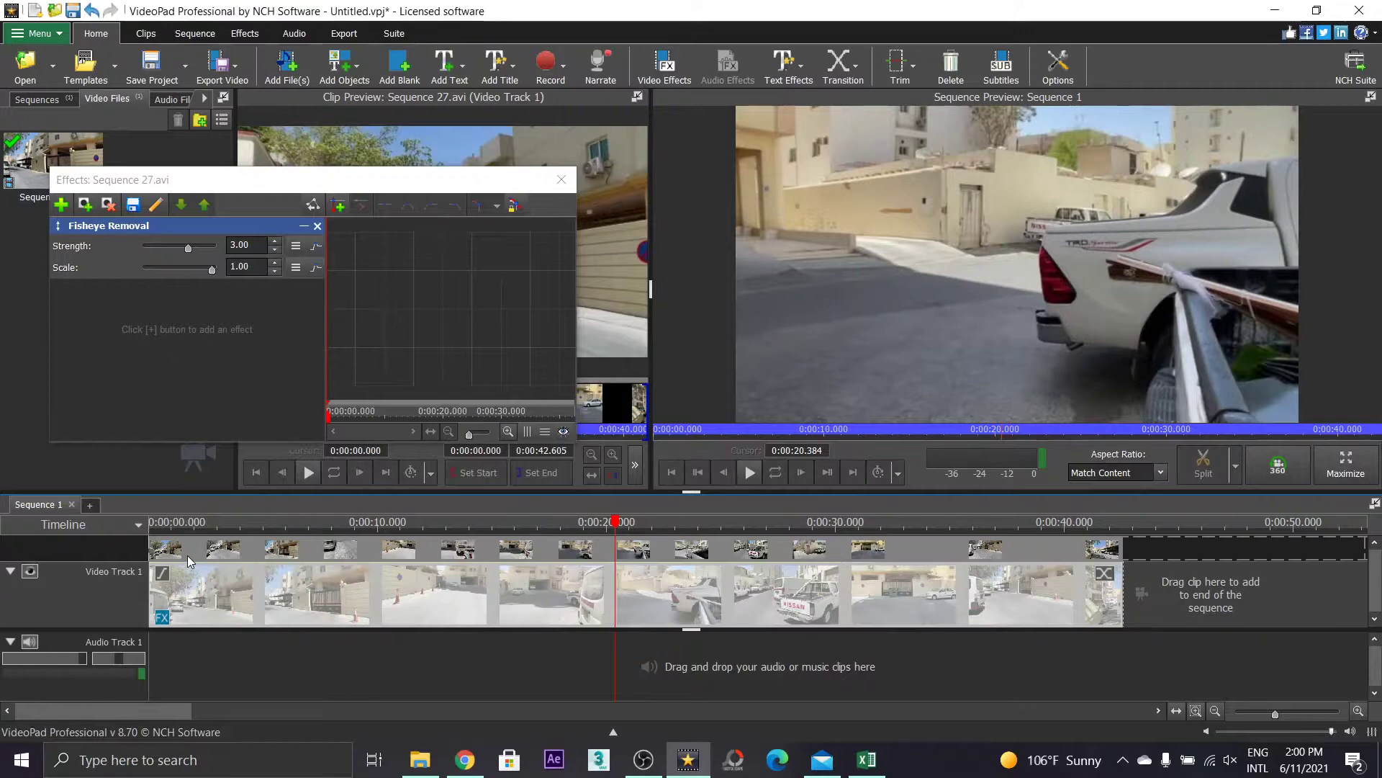
left_click_drag(179, 187, 297, 170)
left_click_drag(52, 176, 174, 615)
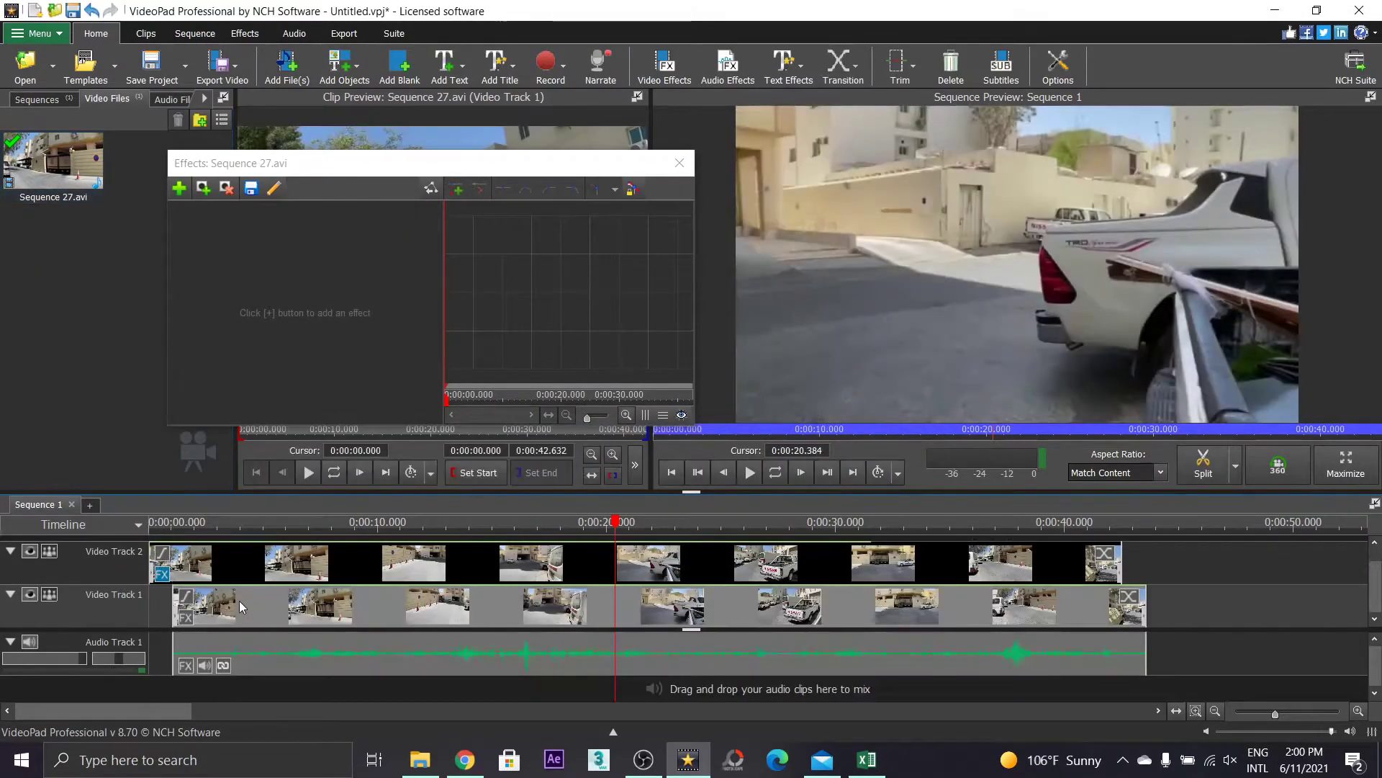
Delete the new copy's audio clip and hide Video Track 2 from the output
left_click(237, 659)
key("Delete")
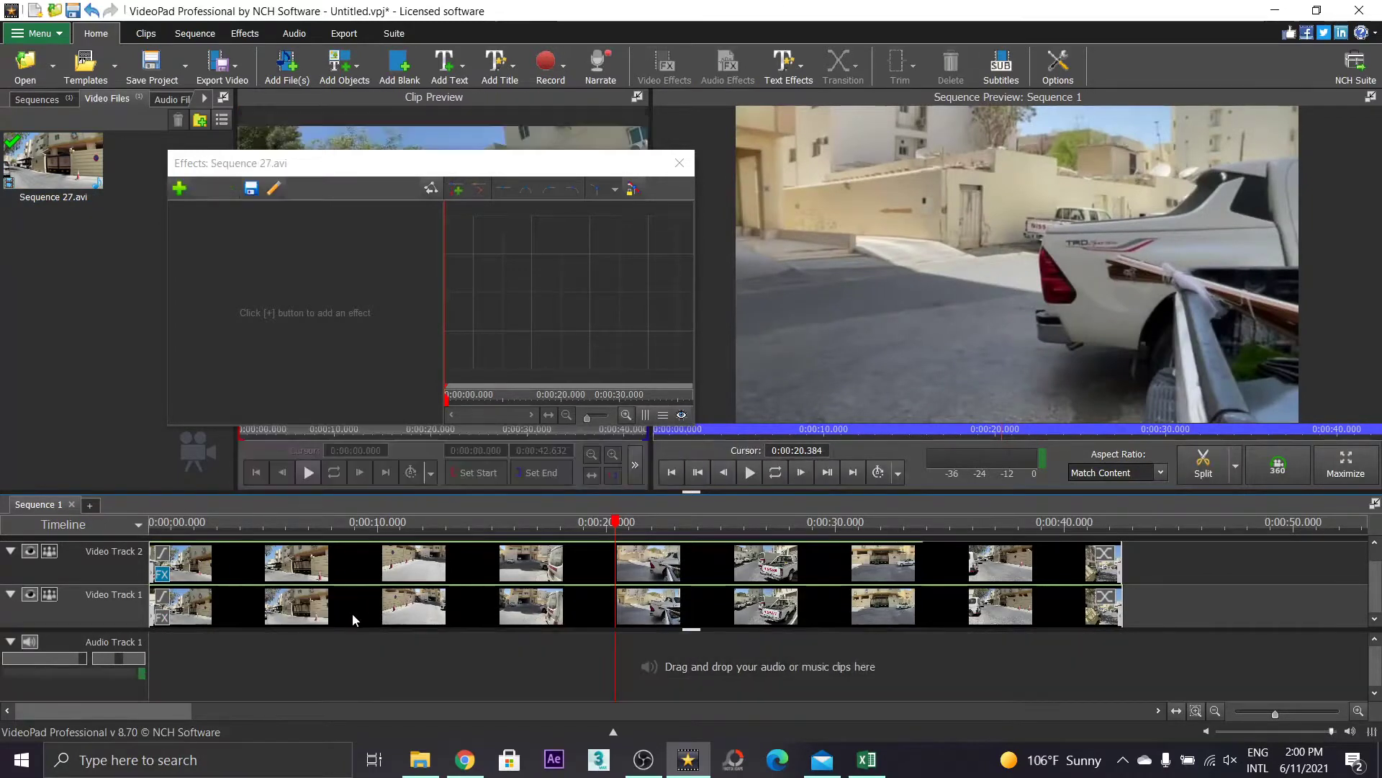
left_click(355, 608)
left_click(29, 553)
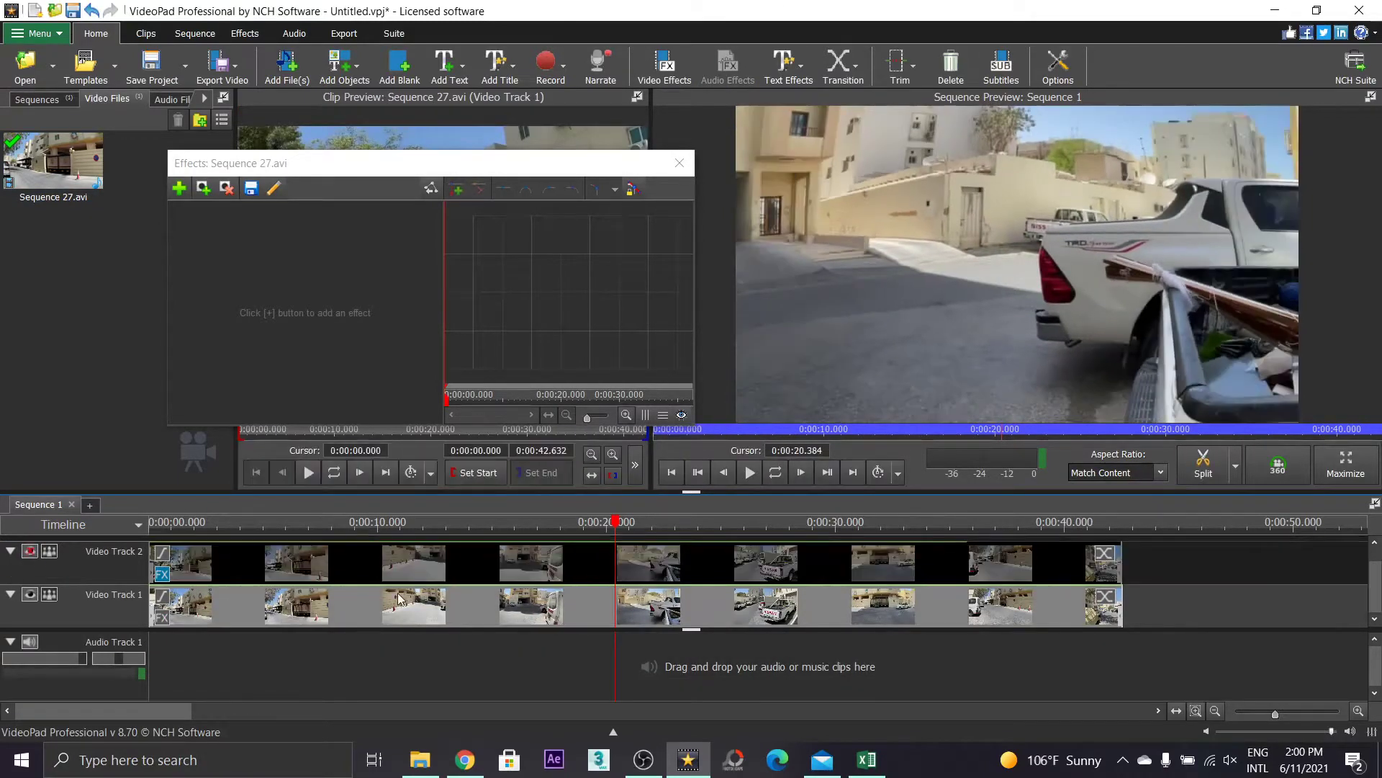
Apply the Crop effect to the unedited clip on Video Track 1 and set X2 to about 44.91, keeping its left part
left_click_drag(620, 540, 276, 546)
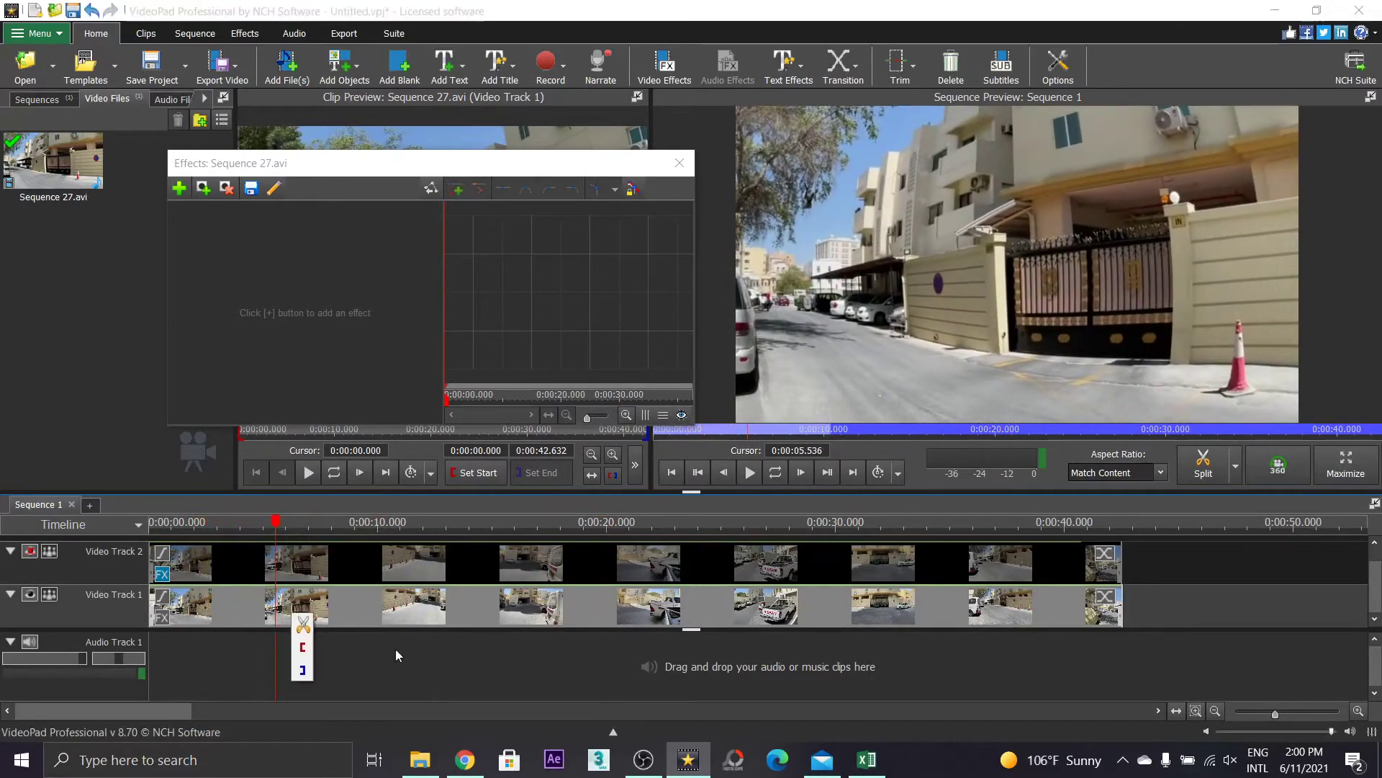
left_click(185, 196)
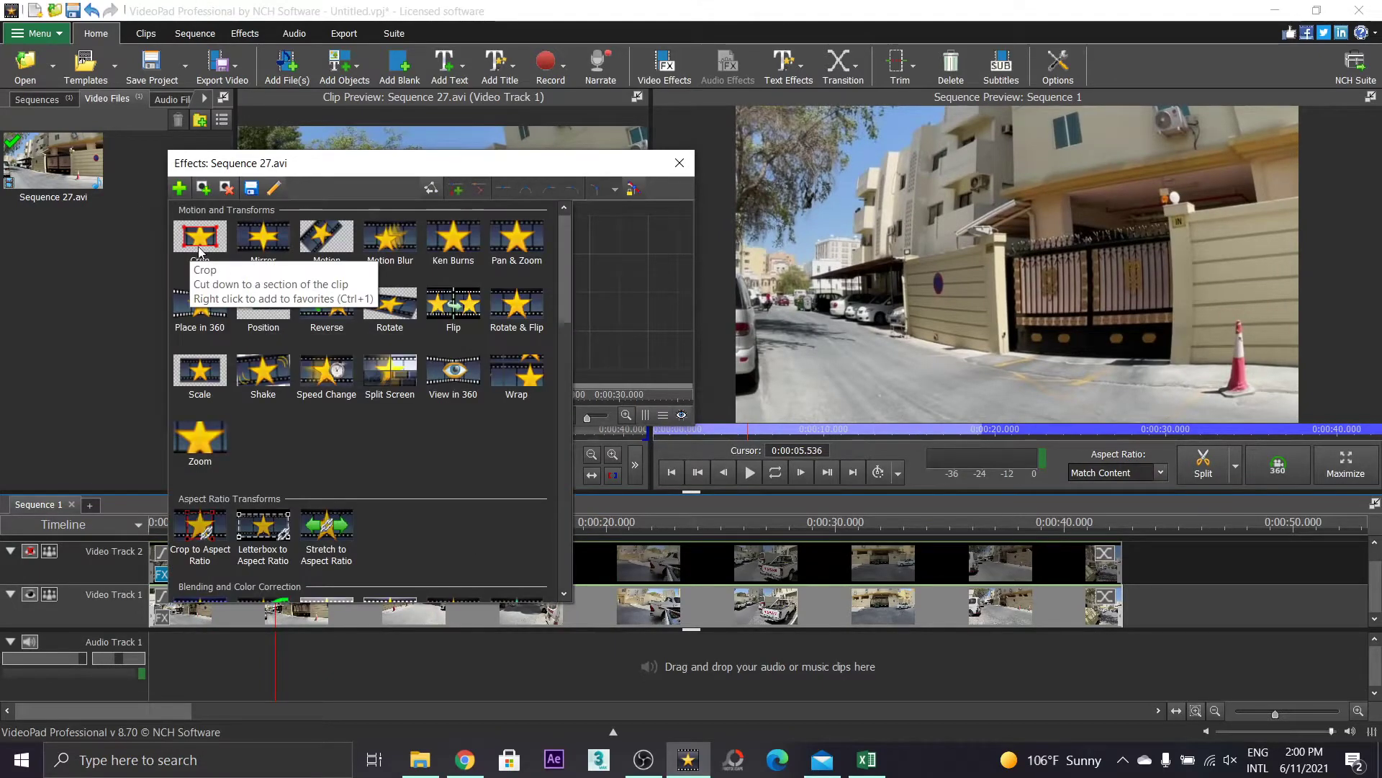
left_click(199, 245)
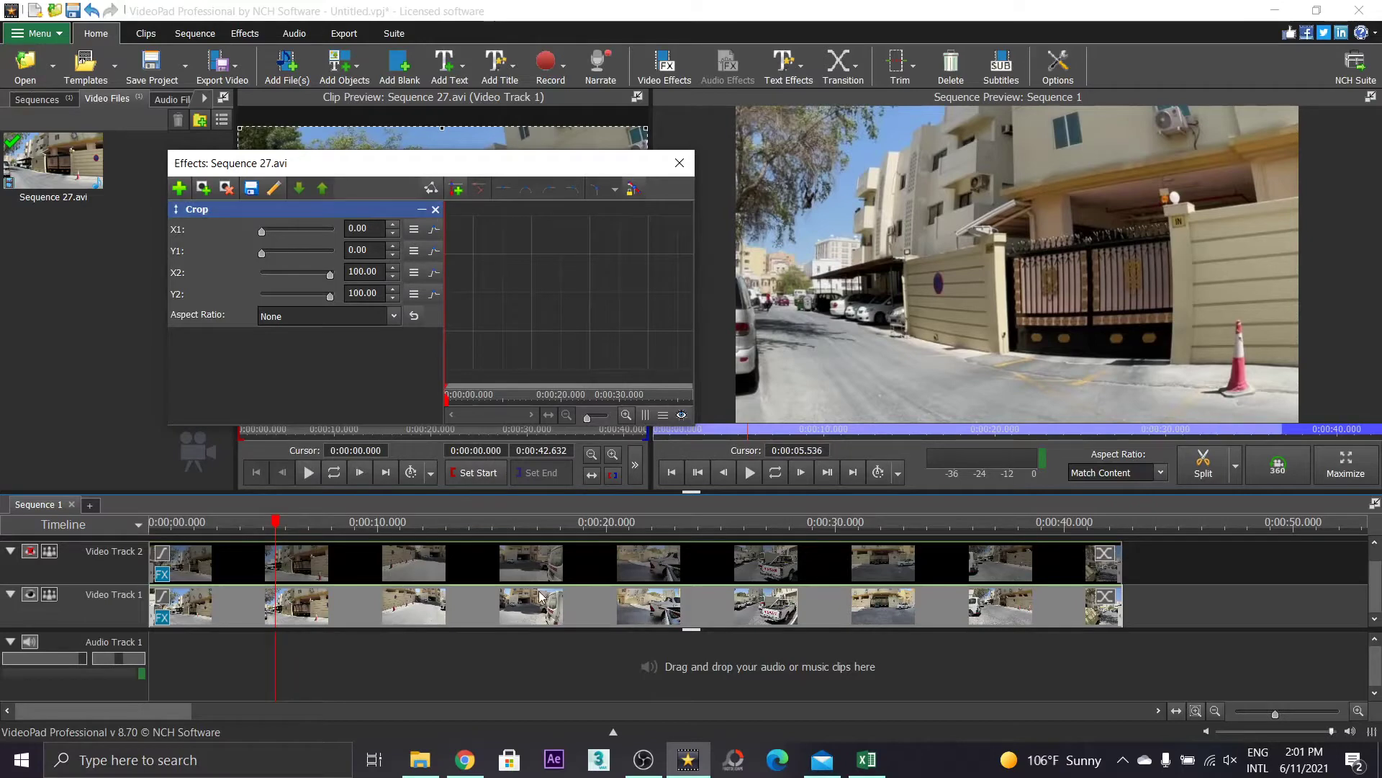
left_click_drag(373, 171, 376, 442)
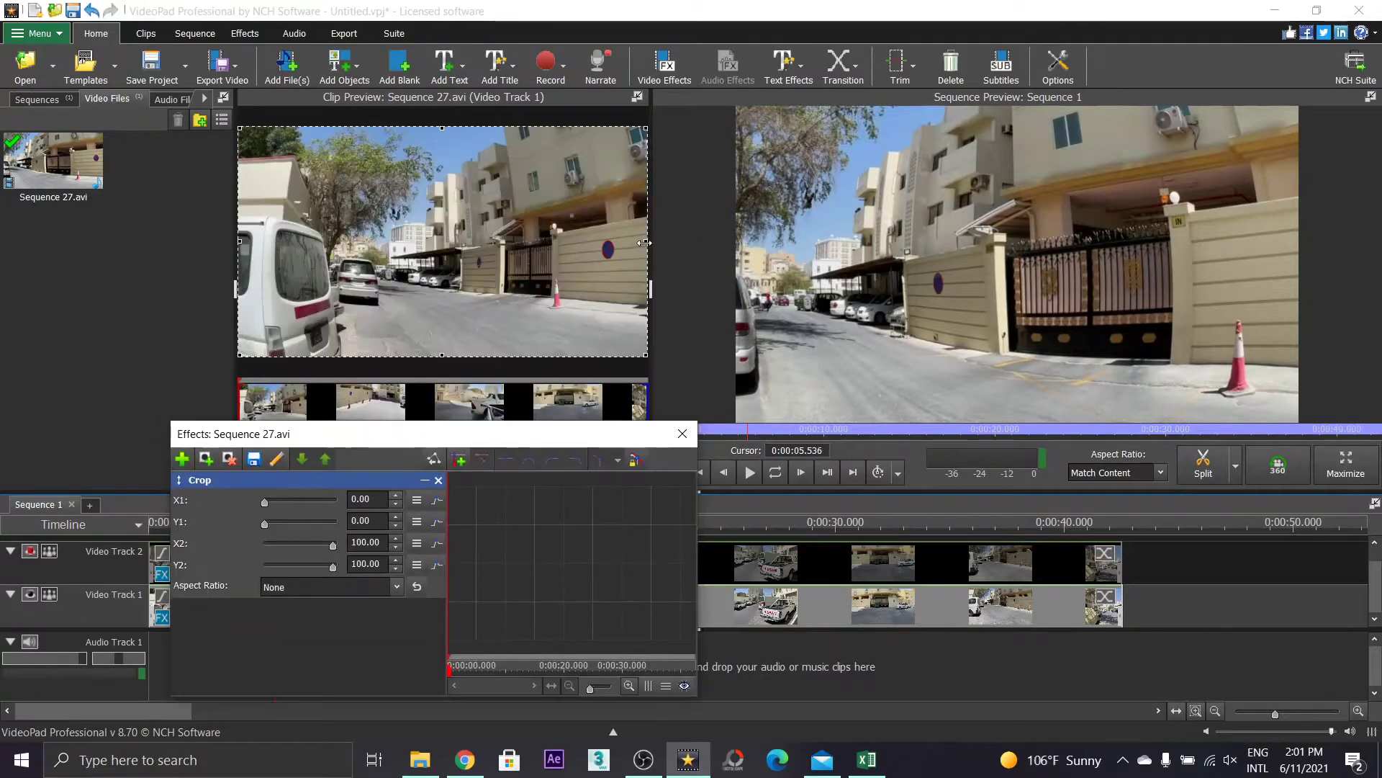
left_click_drag(644, 242, 422, 243)
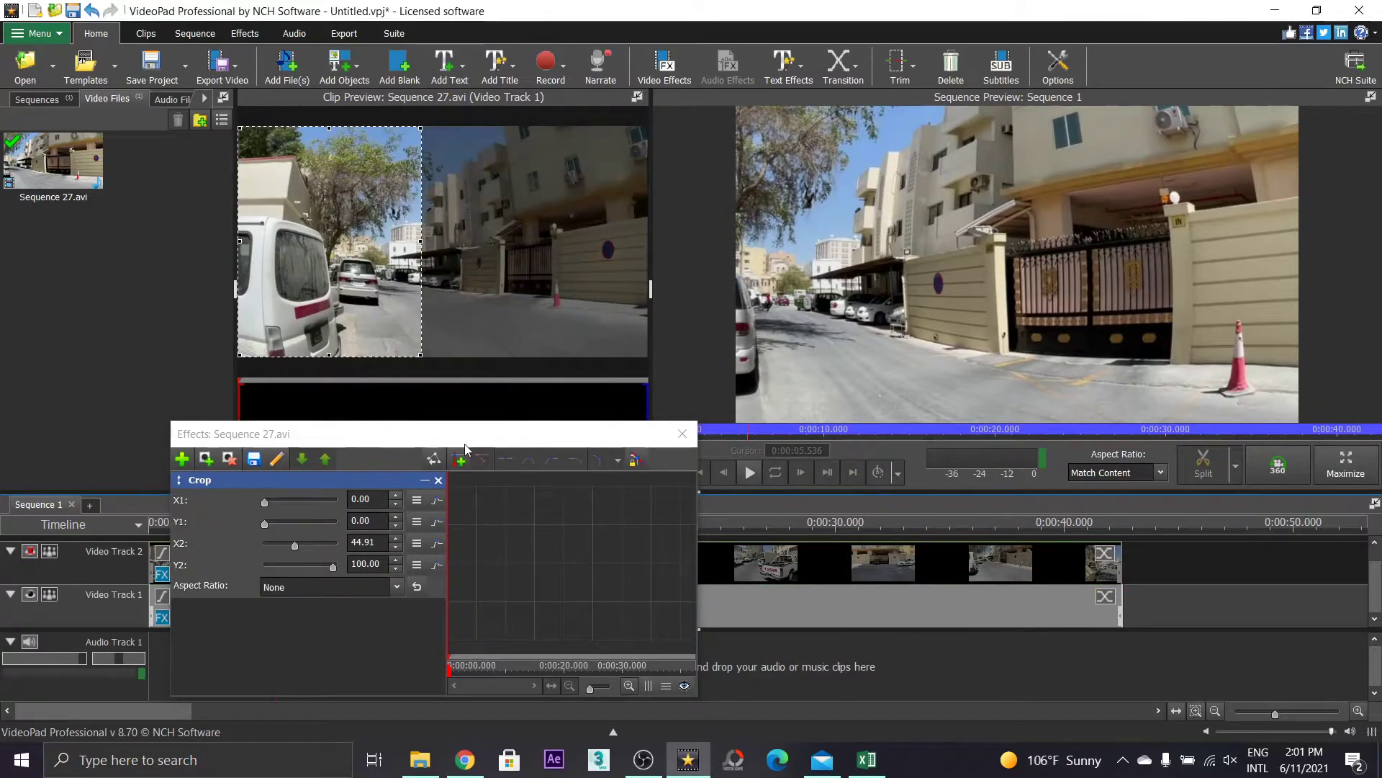
left_click_drag(465, 449, 423, 184)
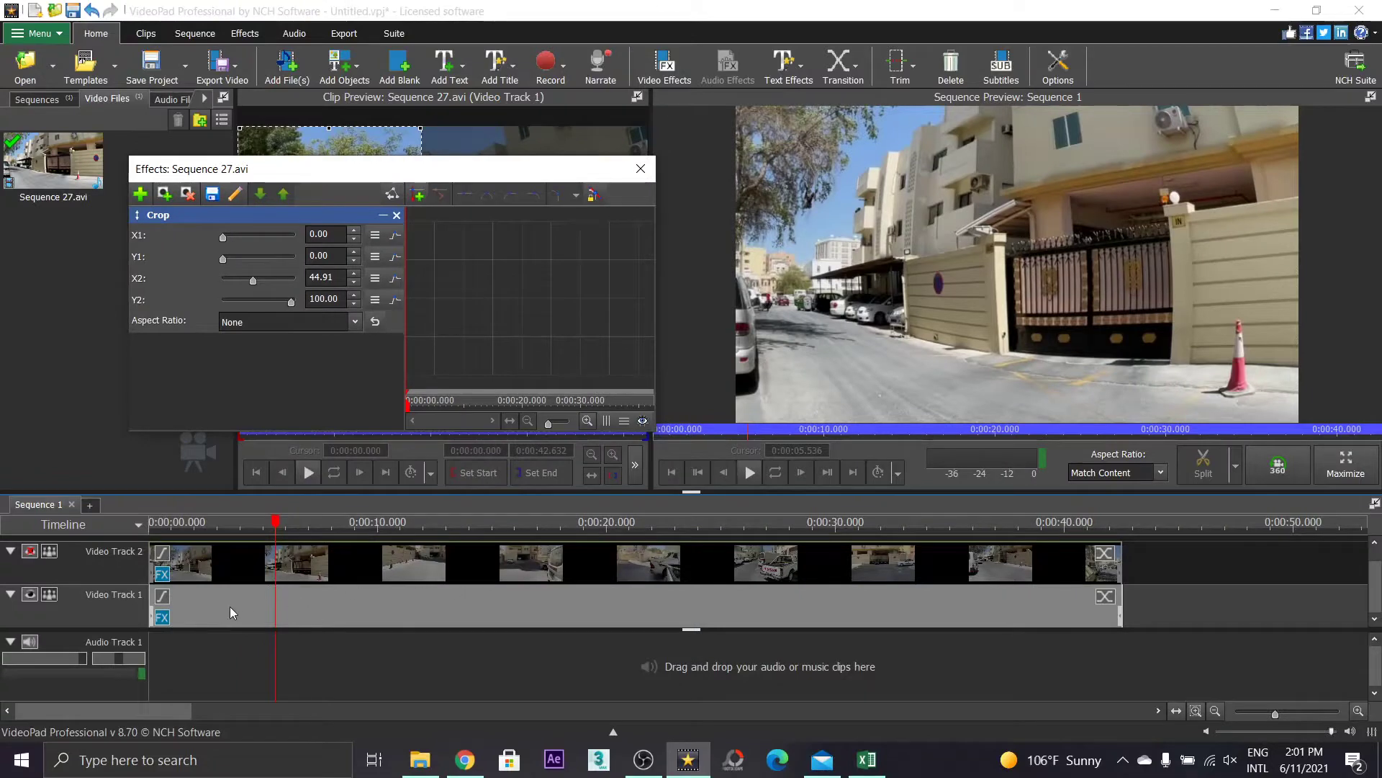
Stack the cropped clip on the track above the Fisheye Removal clip and show the hidden track on output again
left_click_drag(231, 612, 226, 548)
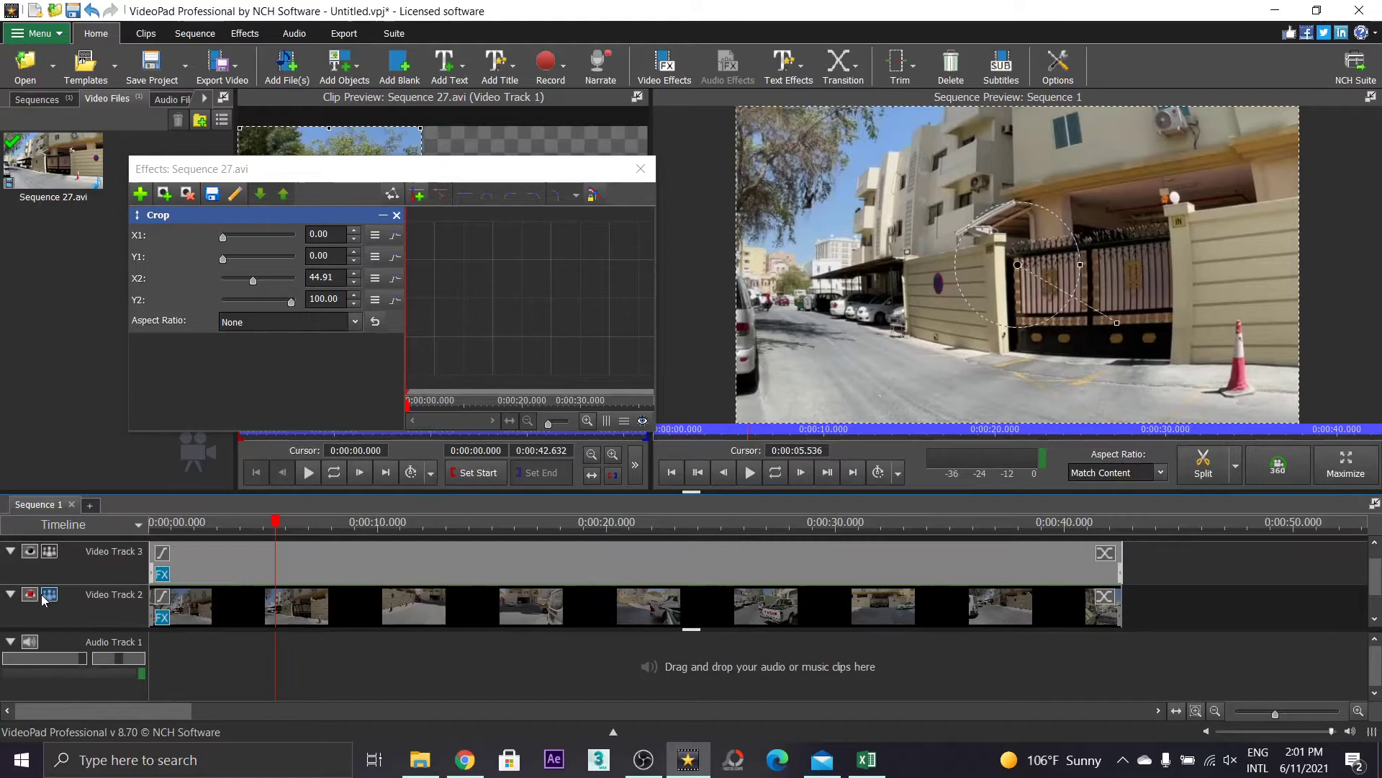
left_click(30, 595)
scroll(209, 566, "down", 1)
left_click(222, 584)
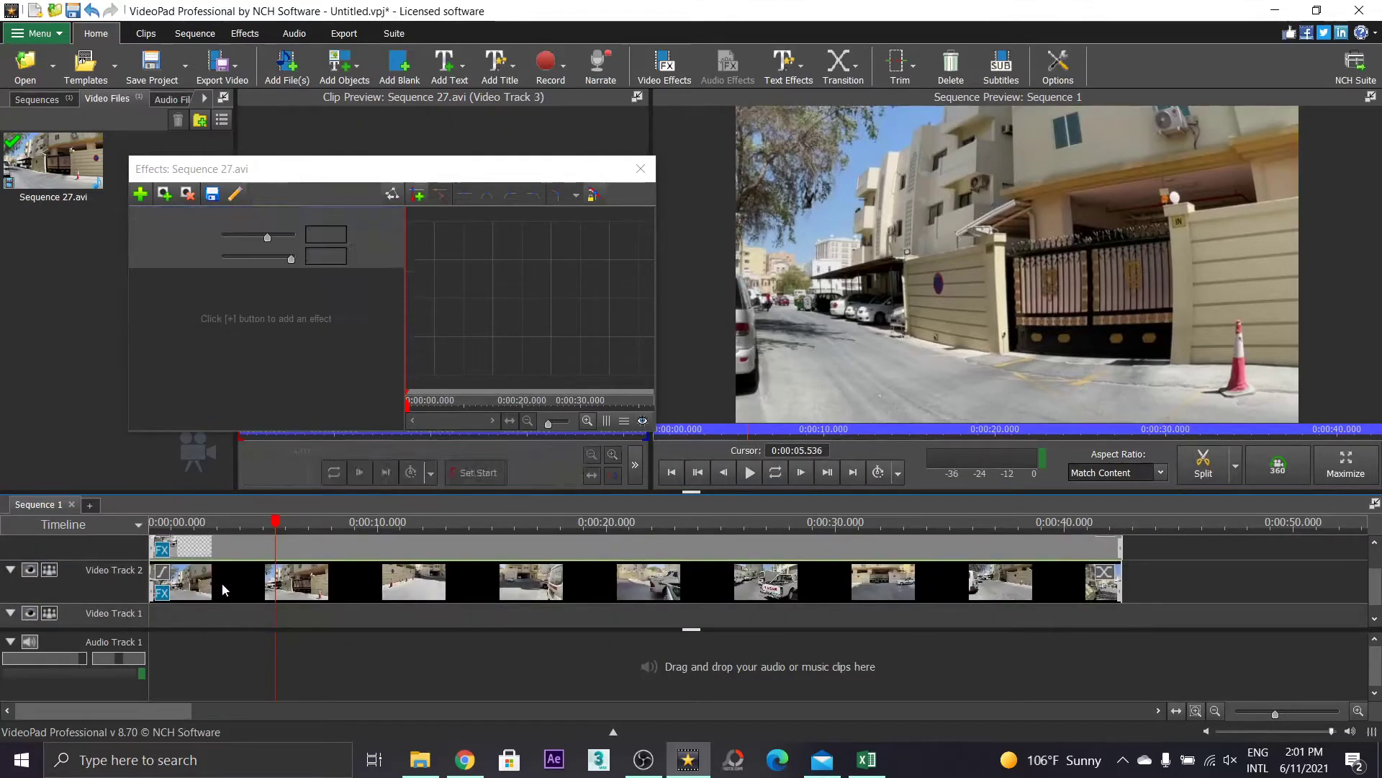
left_click_drag(225, 589, 223, 609)
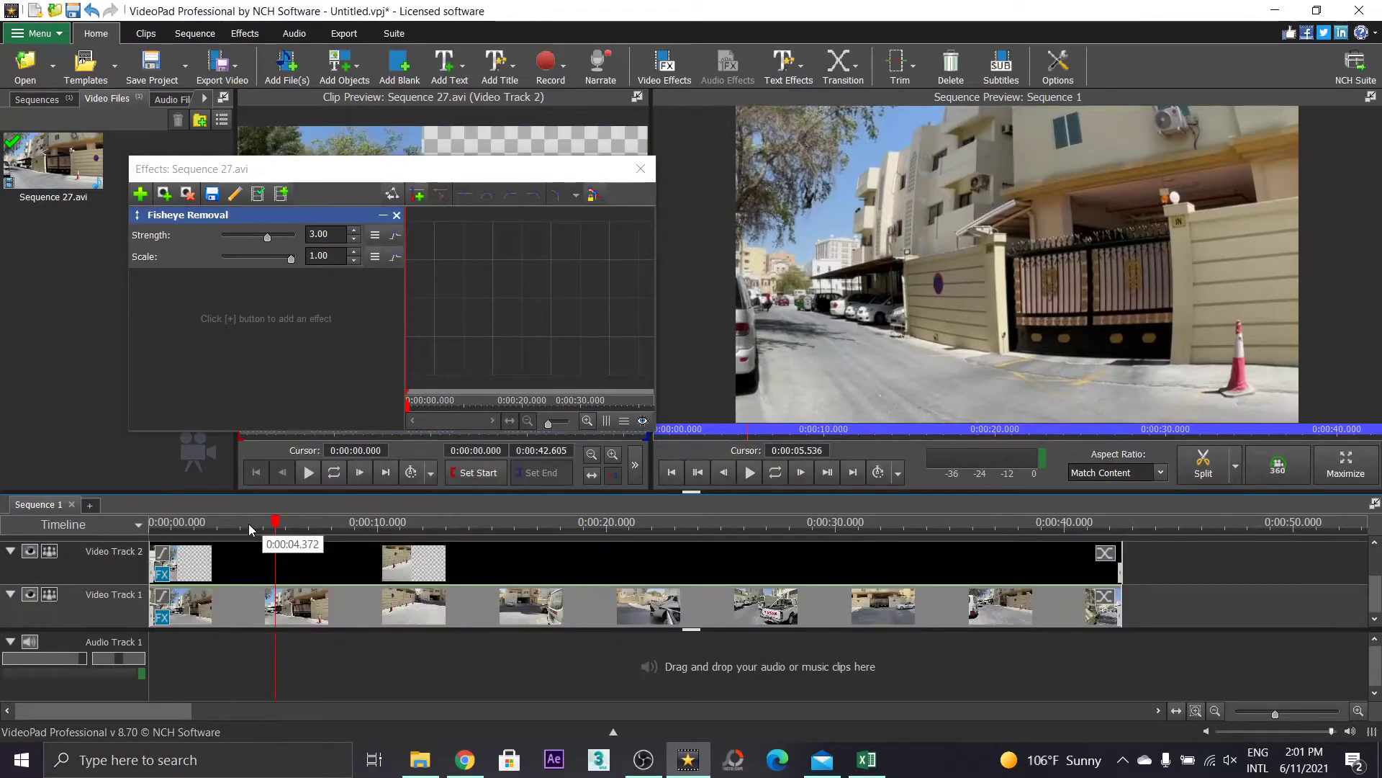
Try a Fisheye Removal strength of -2.60 at about 25.5 seconds with the cropped clip's track hidden
left_click_drag(186, 542, 735, 551)
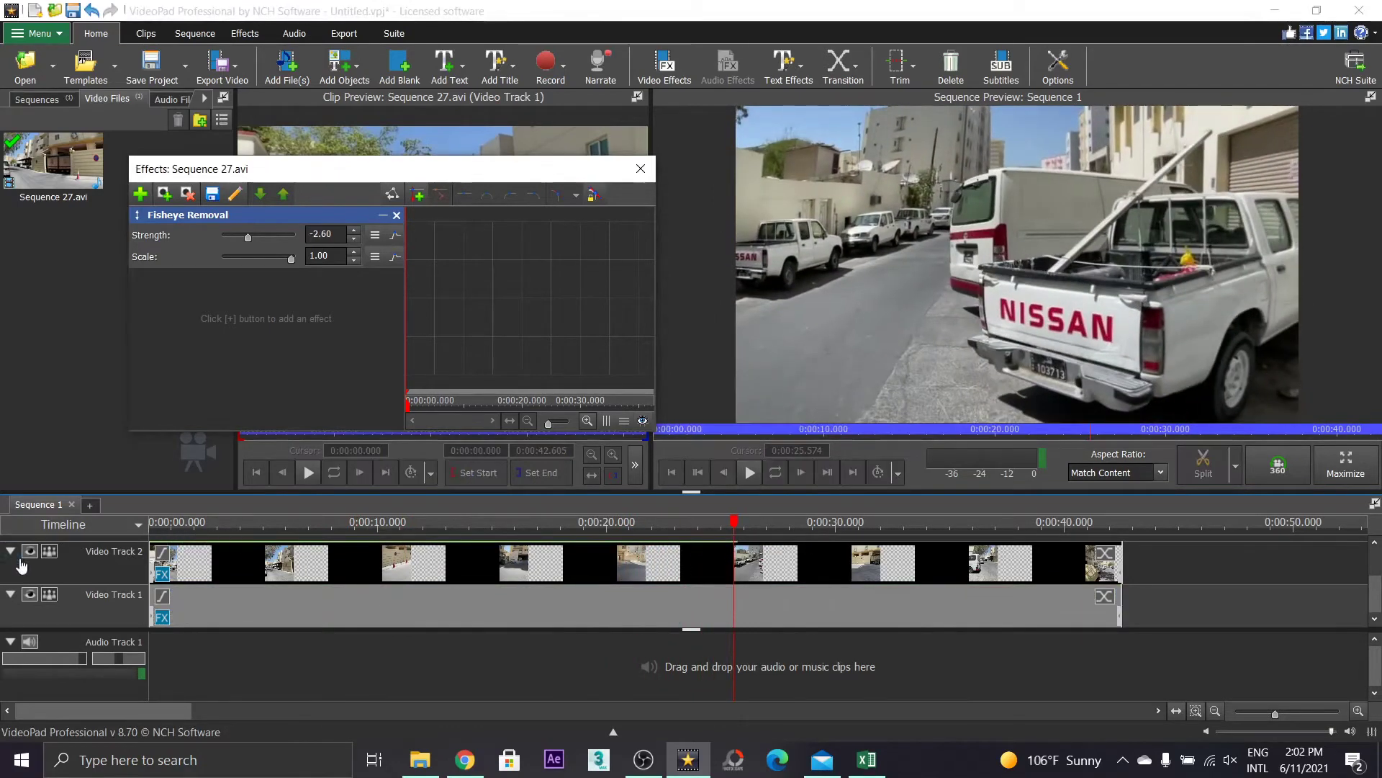
left_click(27, 554)
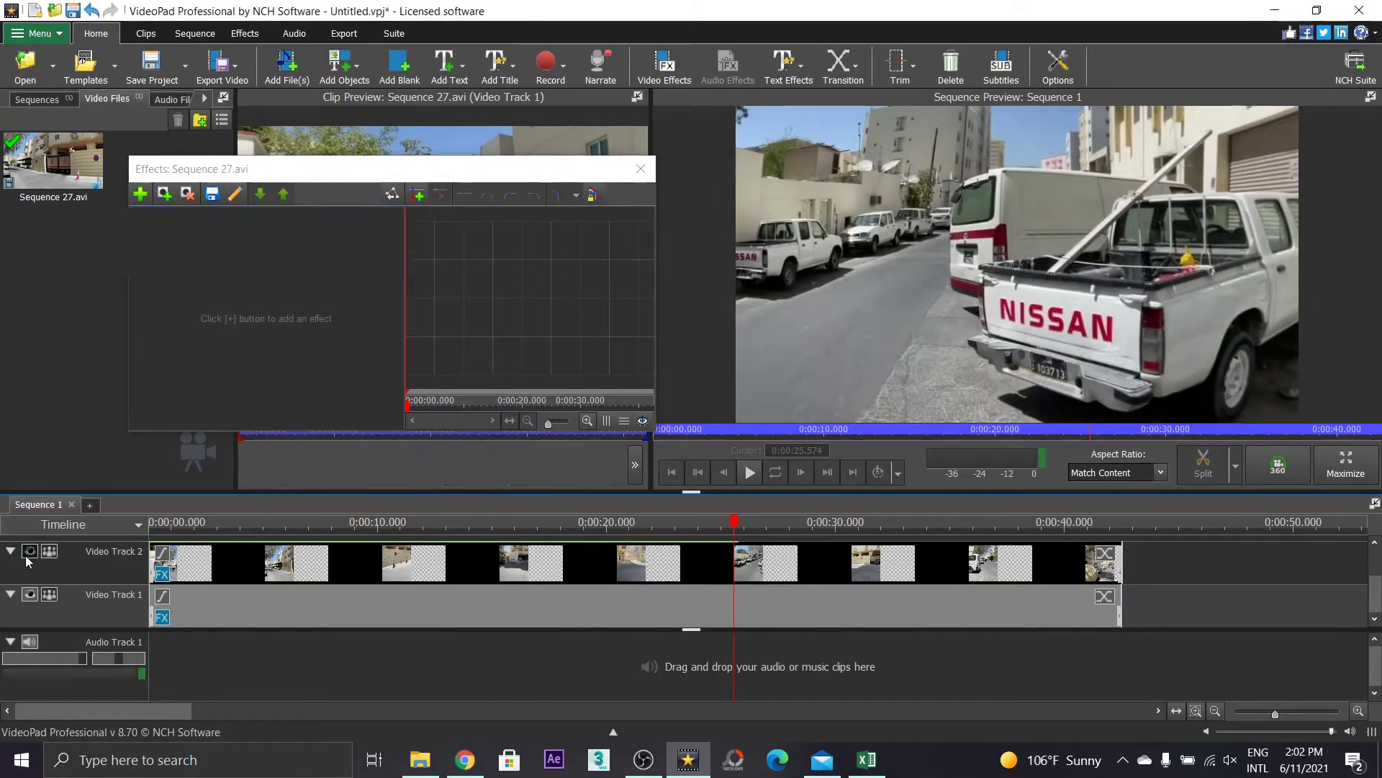
left_click(362, 584)
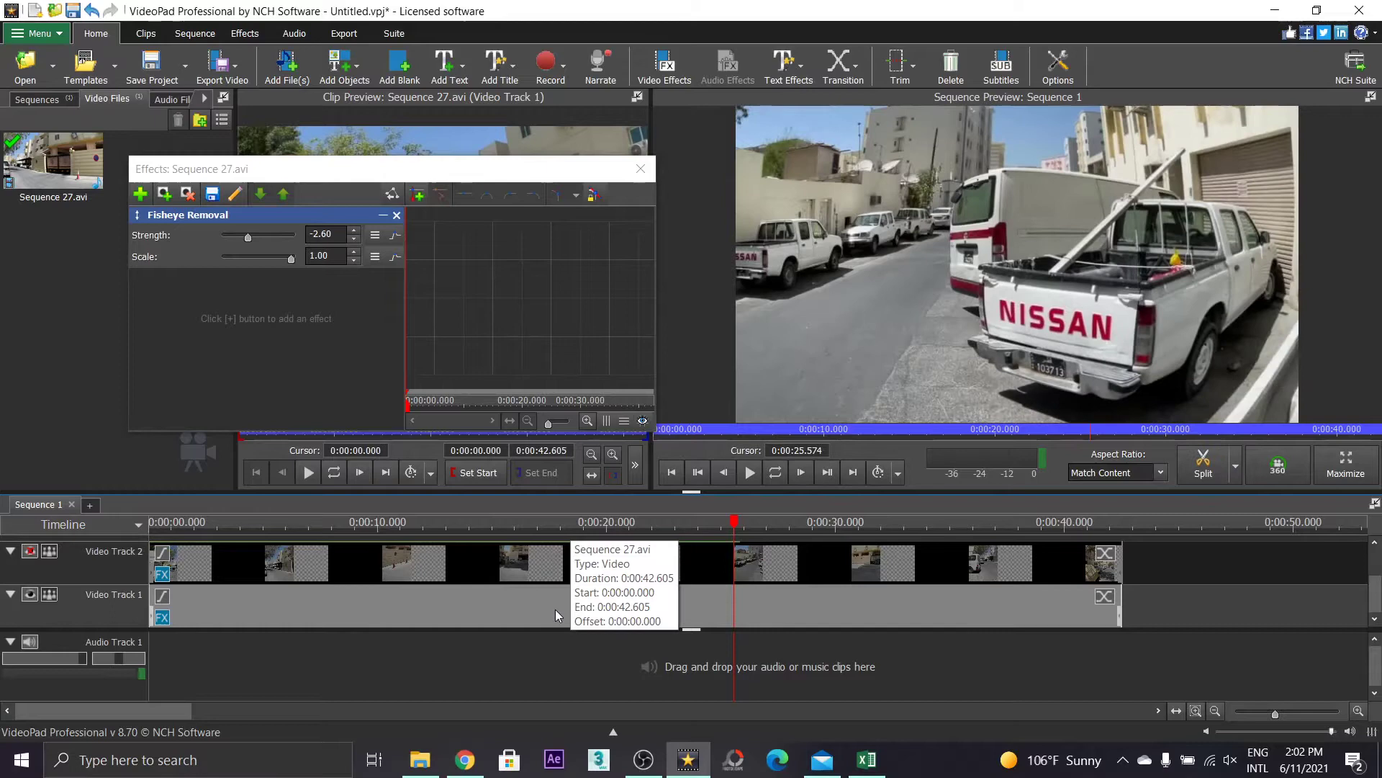
Scrub to about 9.4 seconds to examine the wall and gate with Fisheye Removal strength at 4.40
left_click_drag(188, 531, 305, 548)
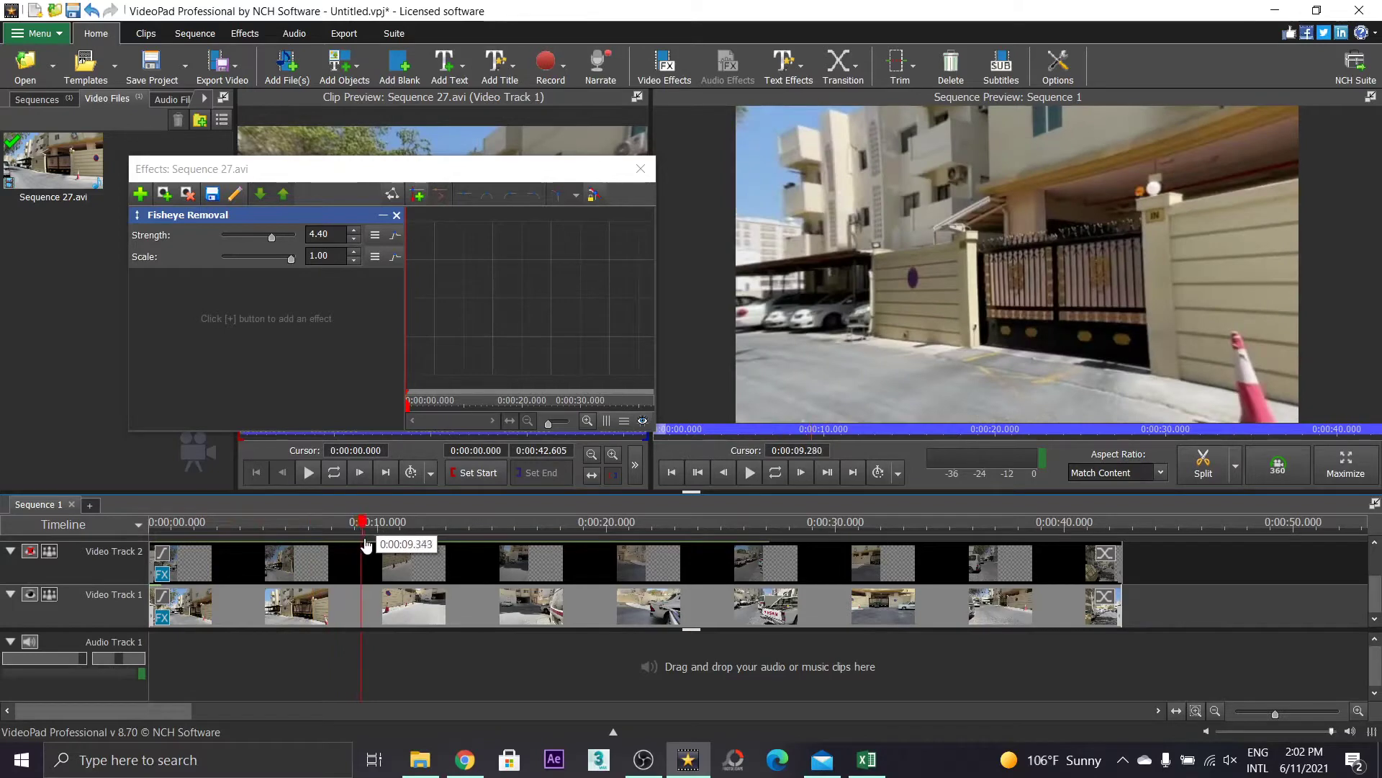
left_click_drag(367, 546, 369, 545)
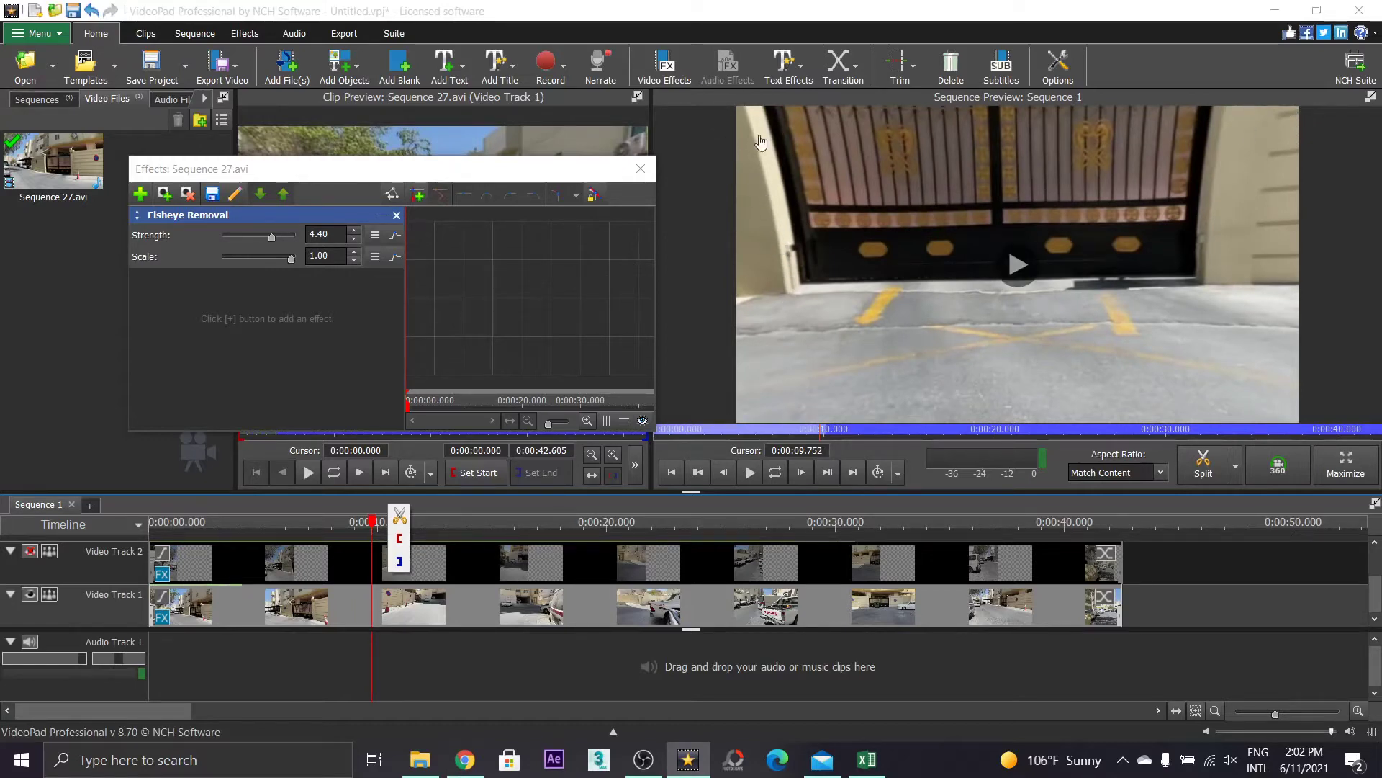
left_click(364, 522)
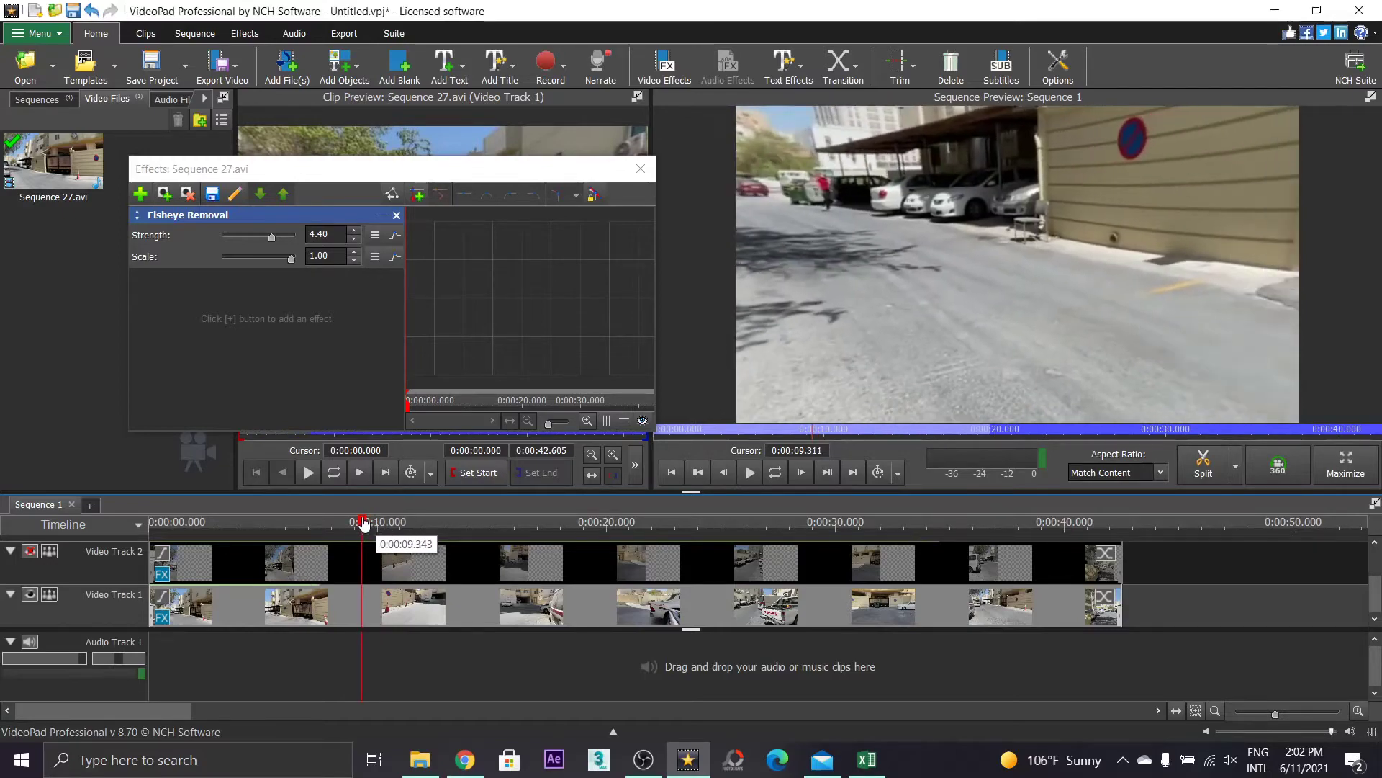
left_click_drag(364, 523, 367, 525)
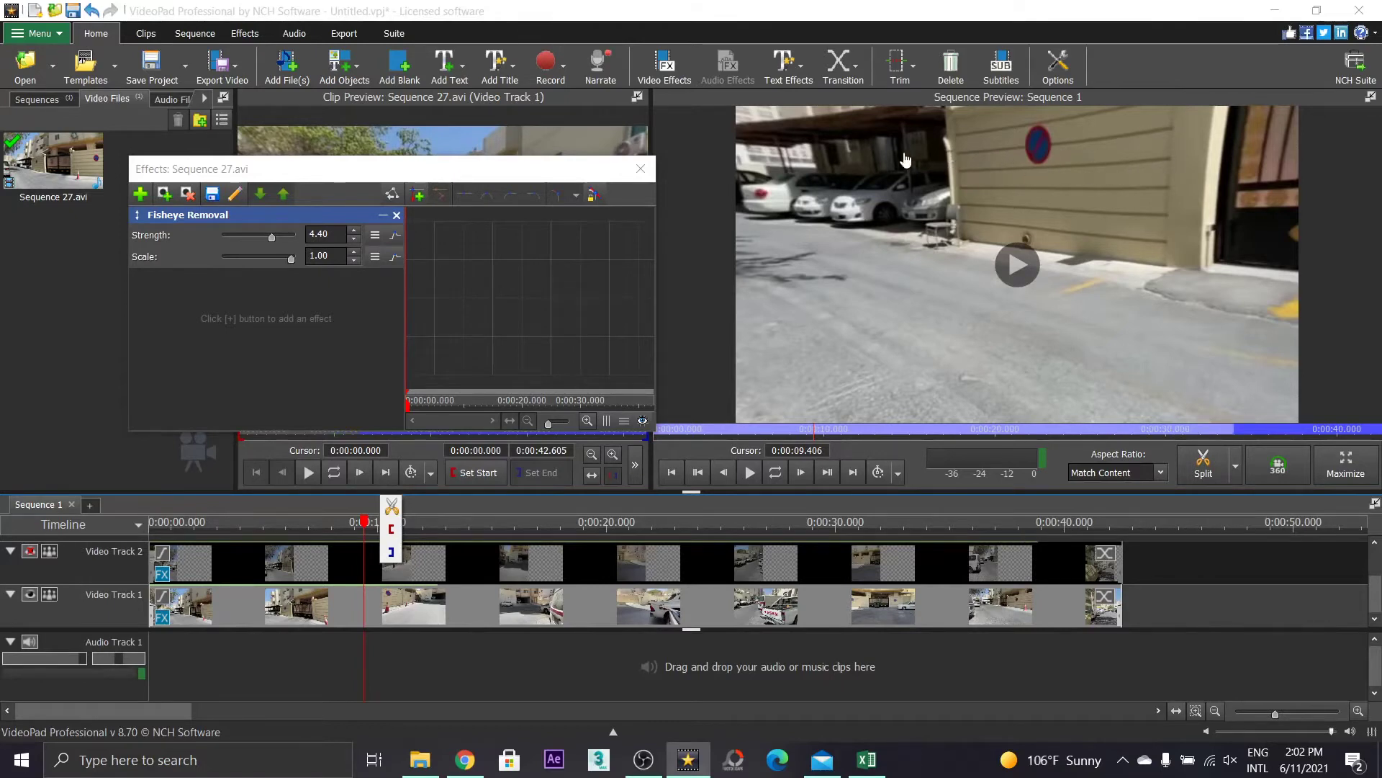
Set the Fisheye Removal strength of the clip on Video Track 1 to 3.40
left_click(354, 232)
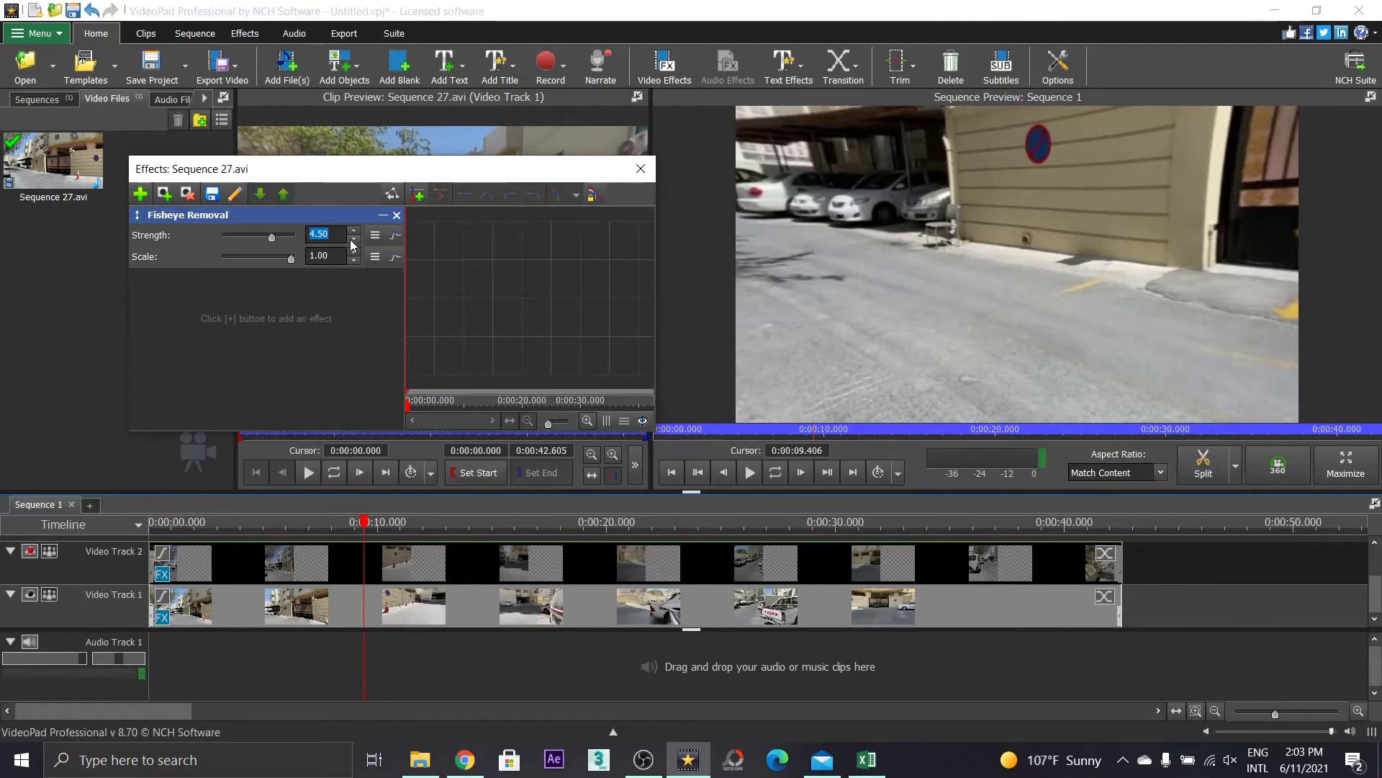
left_click_drag(272, 236, 268, 237)
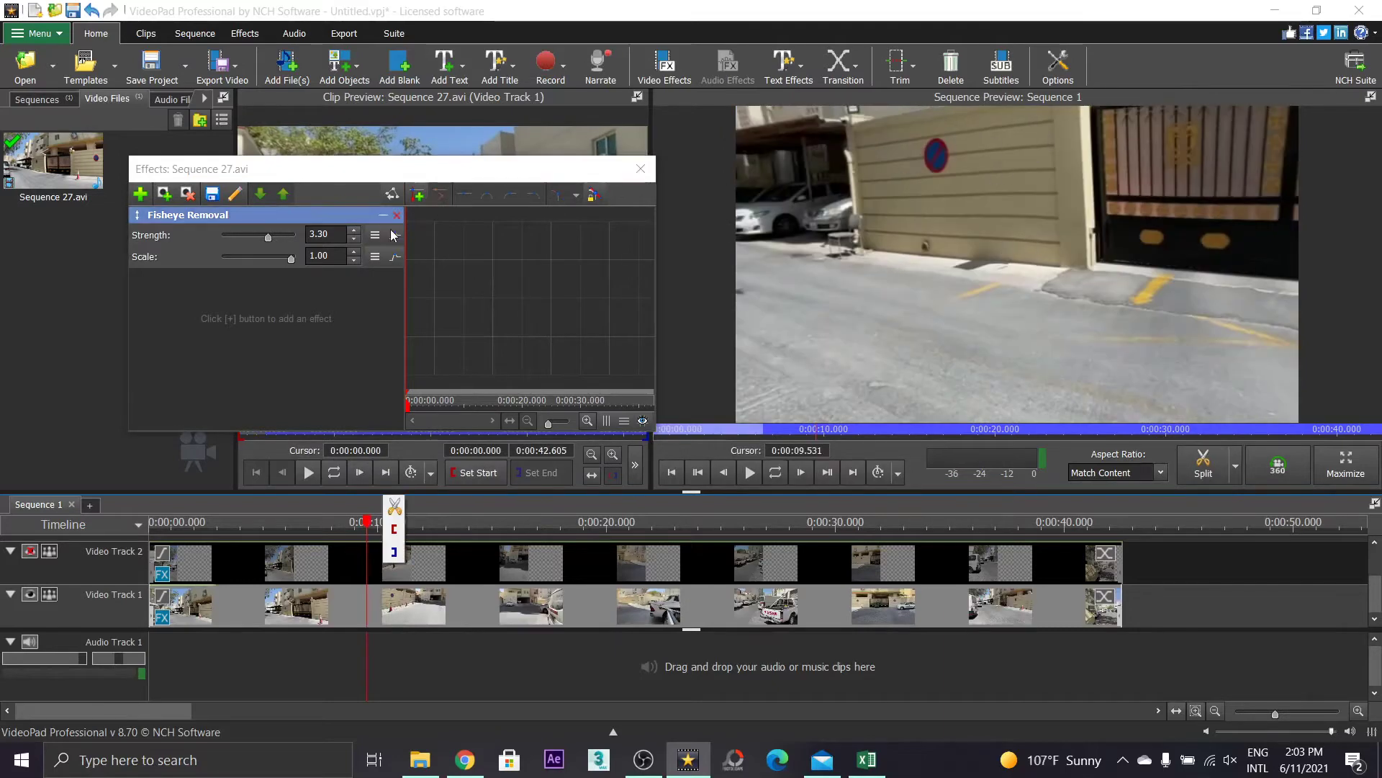
left_click(353, 231)
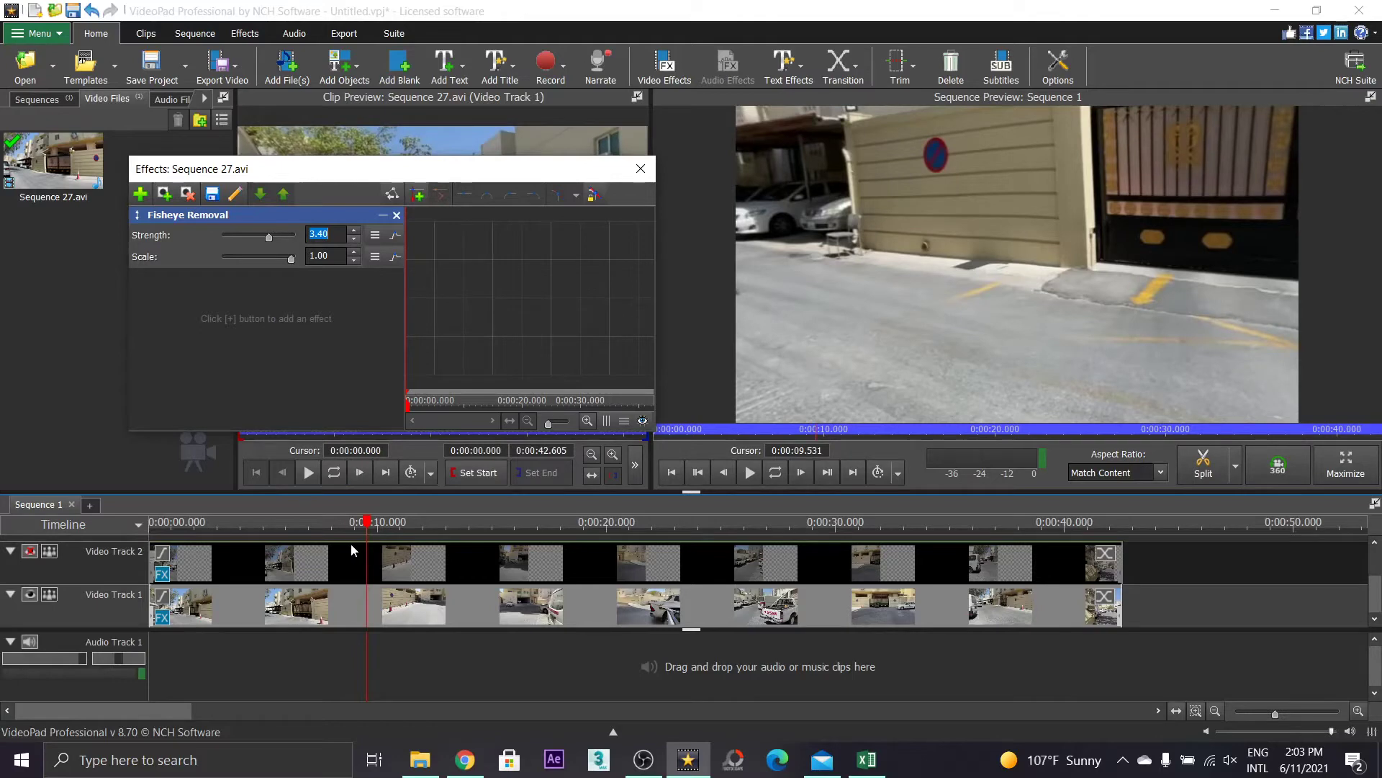
Toggle the cropped track's visibility at about 9.5 and 3 seconds to compare the original footage with the corrected clip
left_click(30, 552)
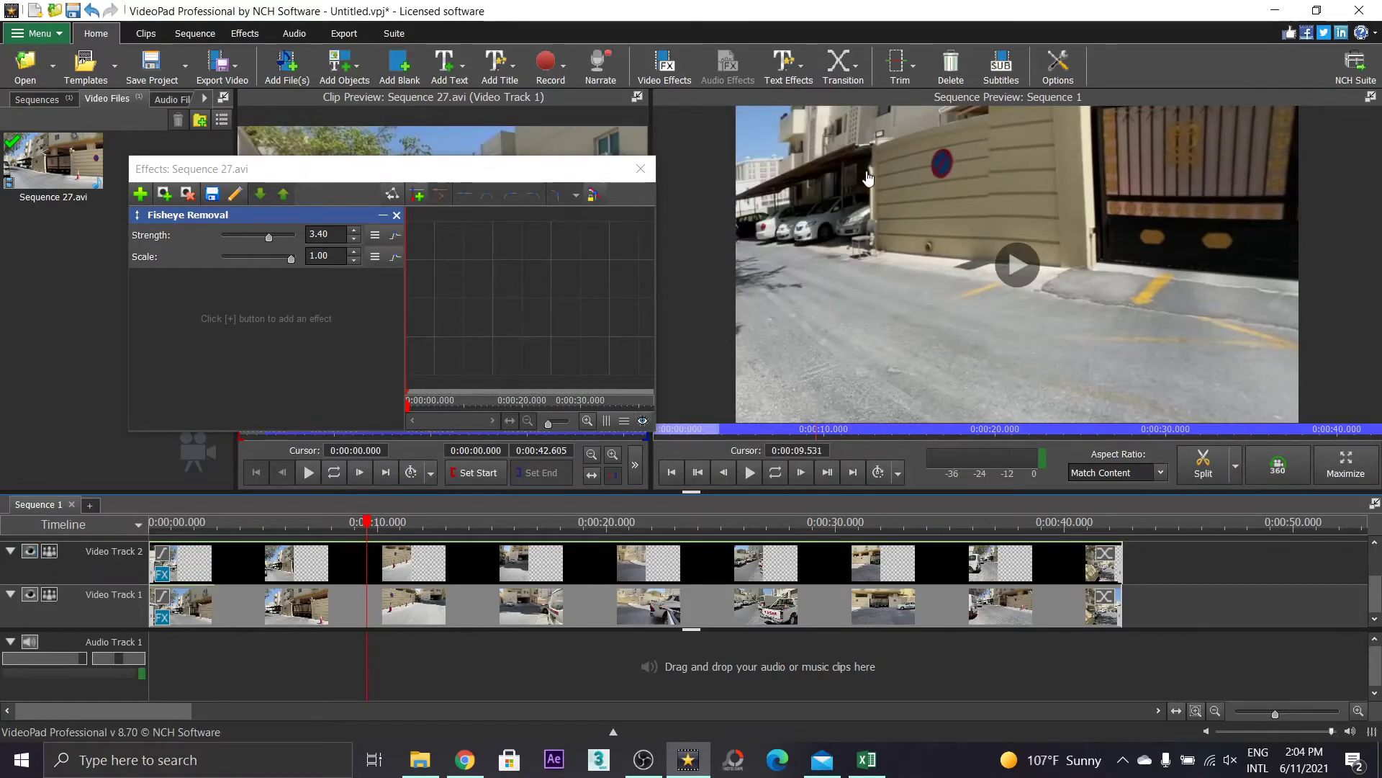
left_click(29, 552)
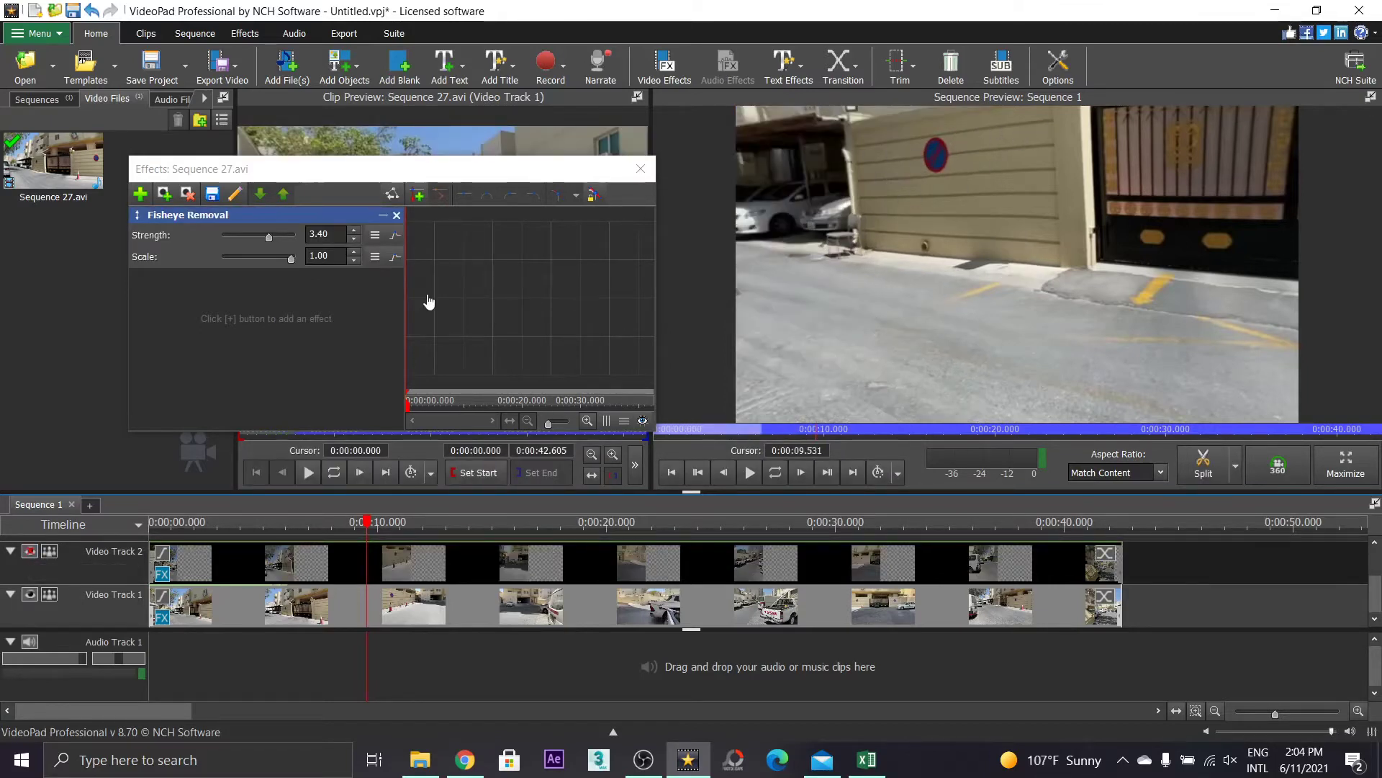
left_click(209, 520)
left_click(215, 516)
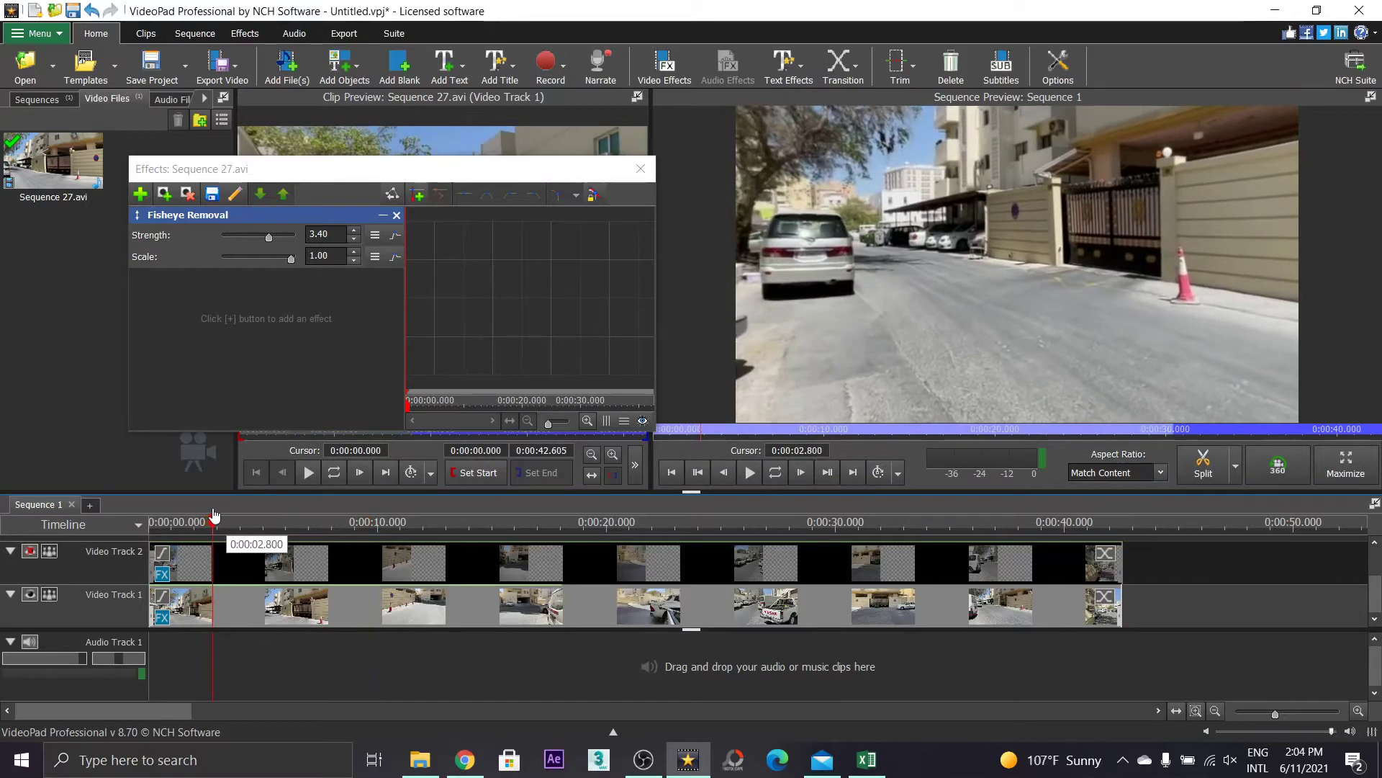
left_click_drag(214, 514, 219, 514)
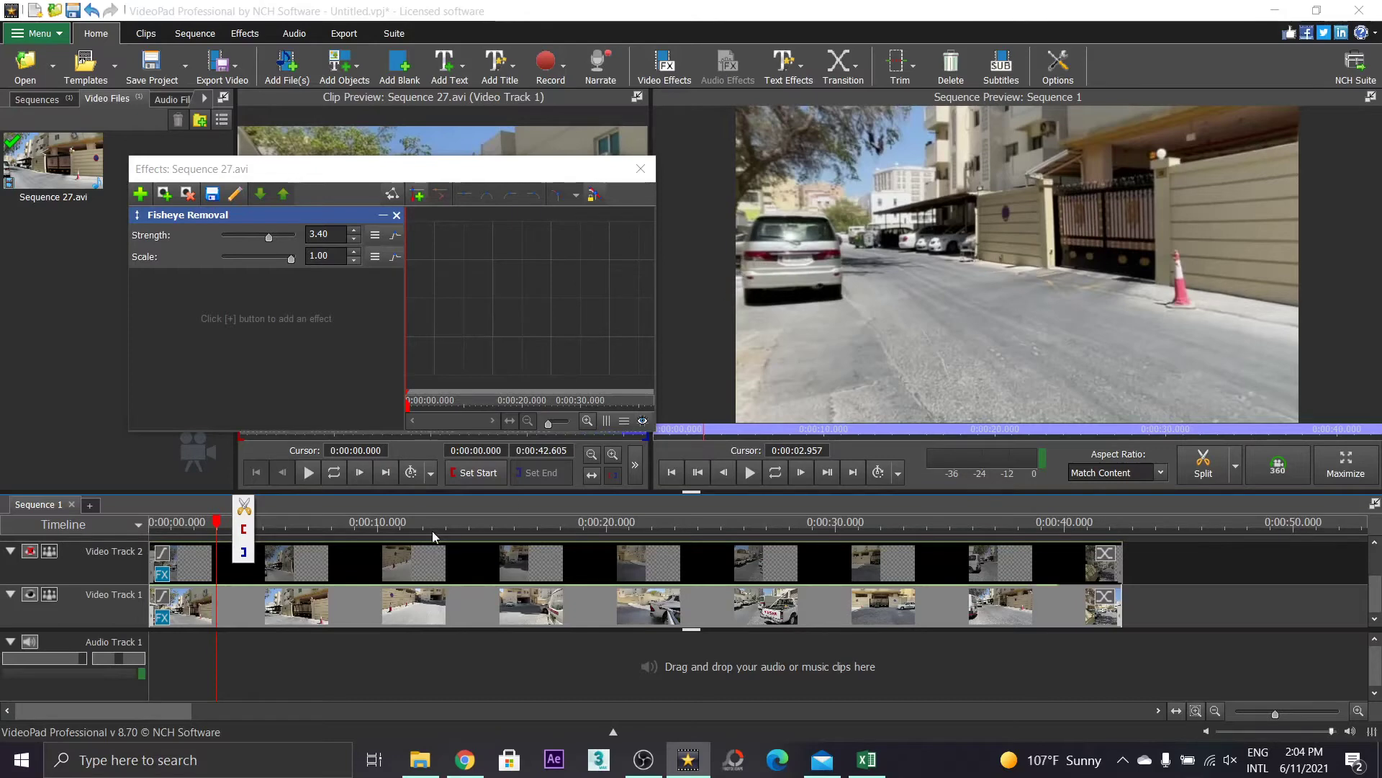
left_click(30, 552)
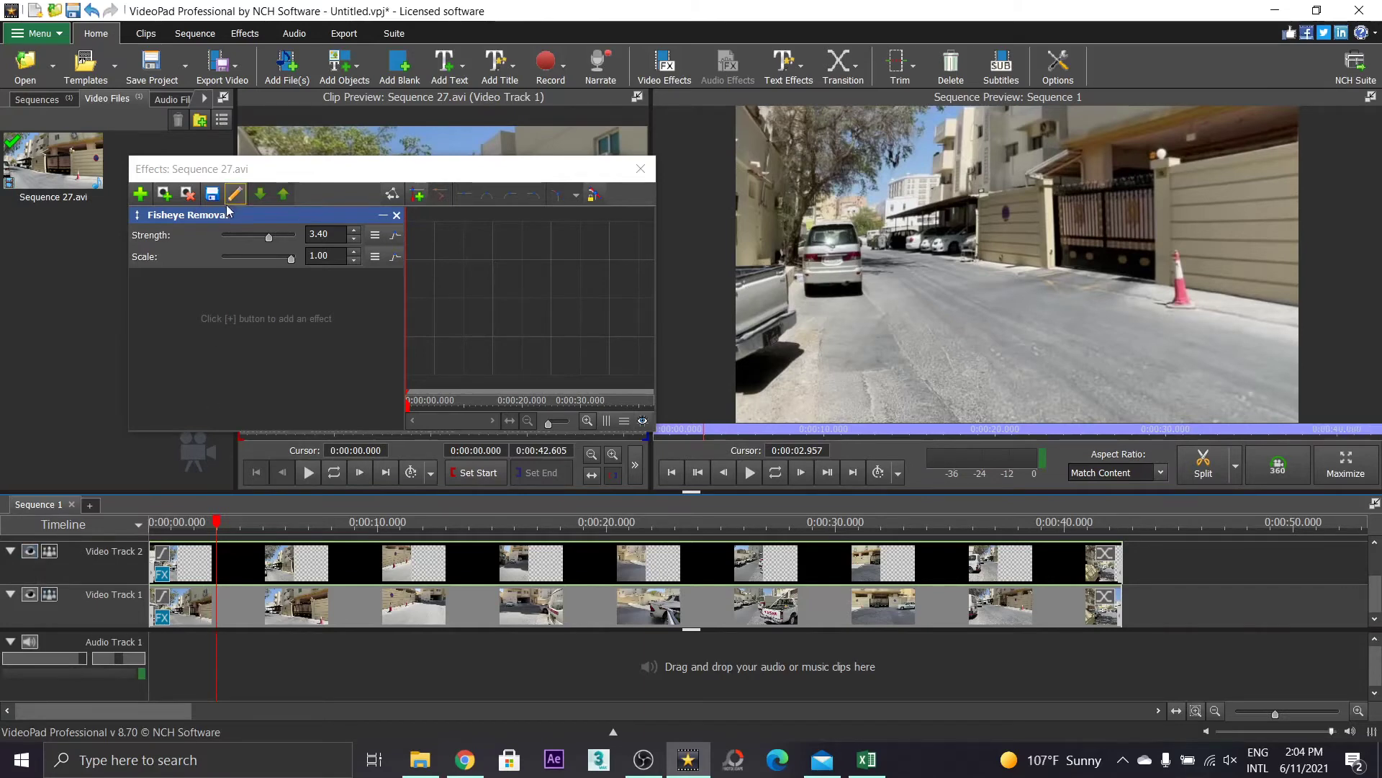
Repeatedly hide and show Video Track 2 at about 3 seconds to compare both versions of the street view, ending with the track hidden
left_click(28, 552)
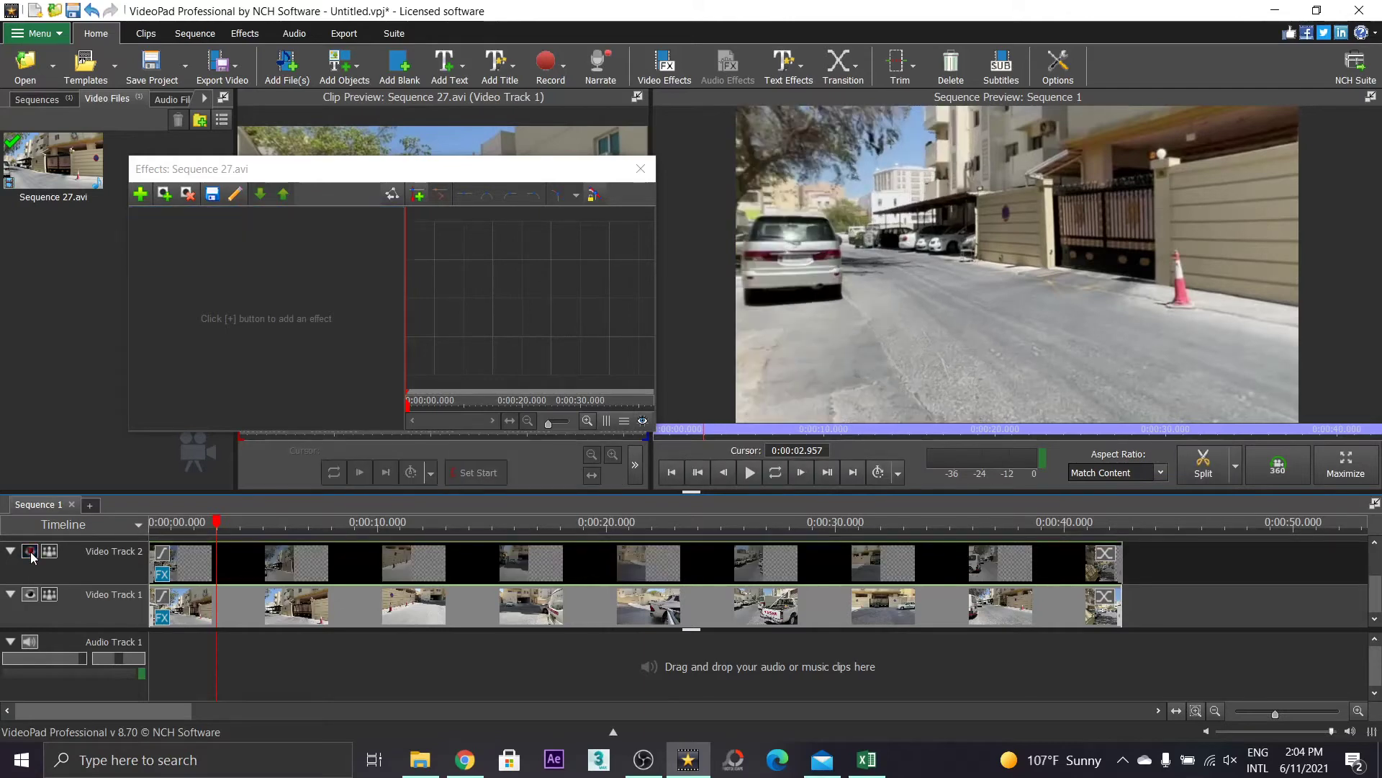
left_click(30, 552)
left_click(30, 553)
left_click(31, 553)
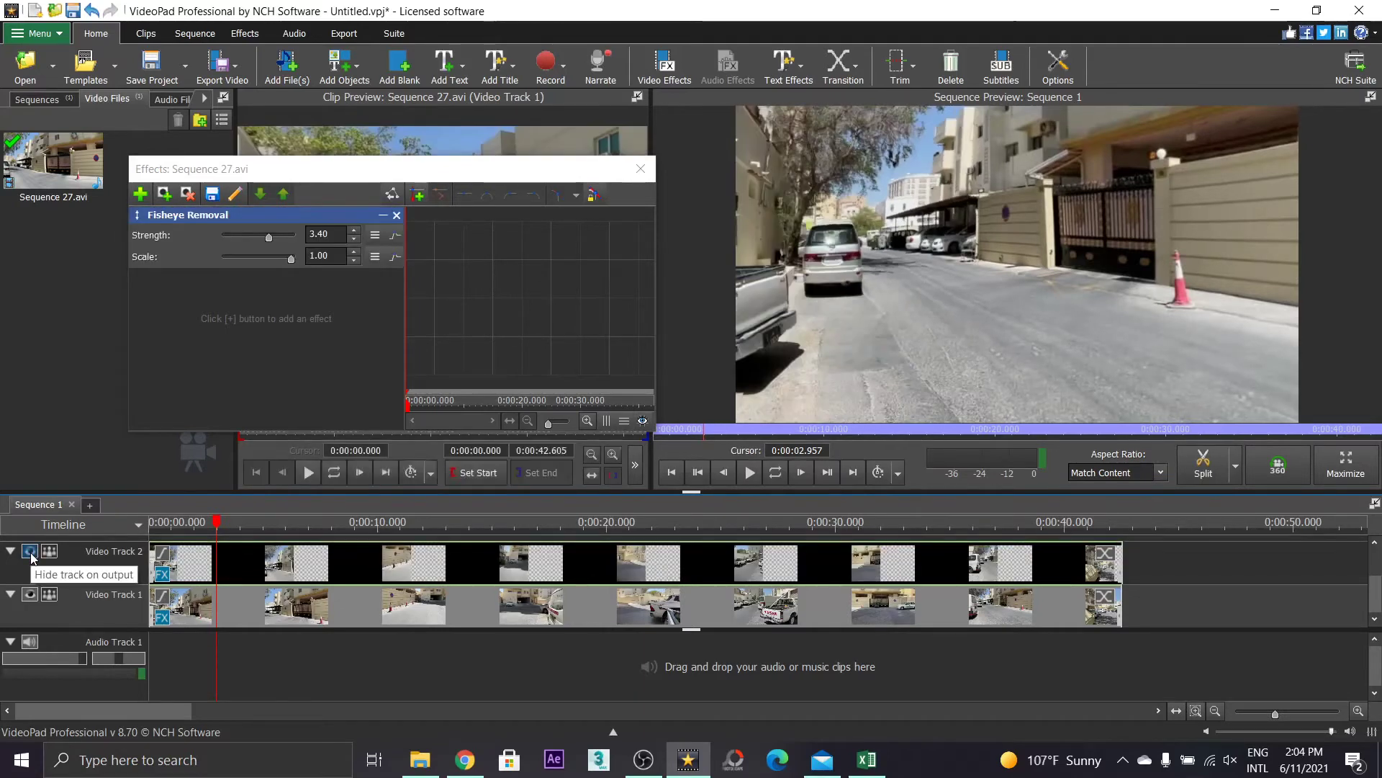
left_click(30, 553)
left_click(30, 553)
left_click(30, 553)
left_click(31, 553)
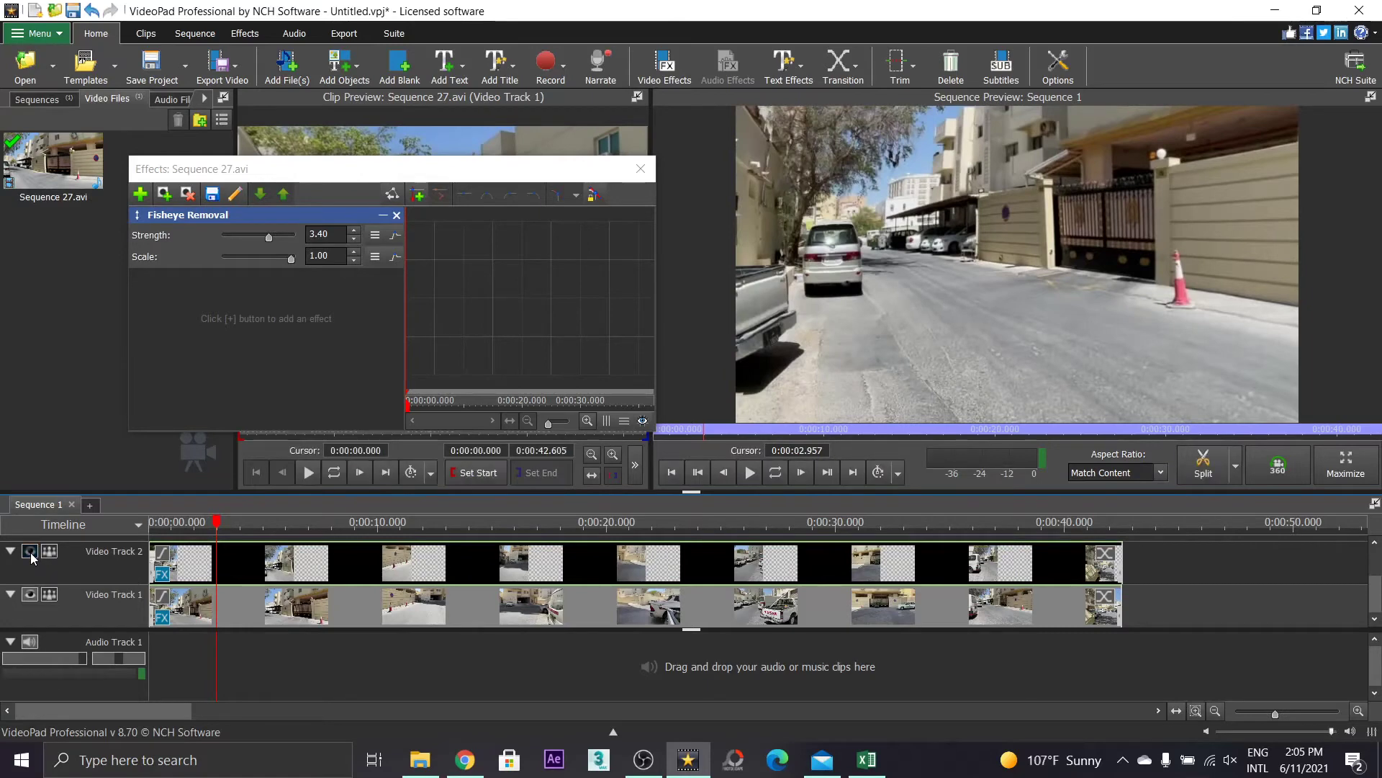
left_click(31, 553)
left_click(30, 553)
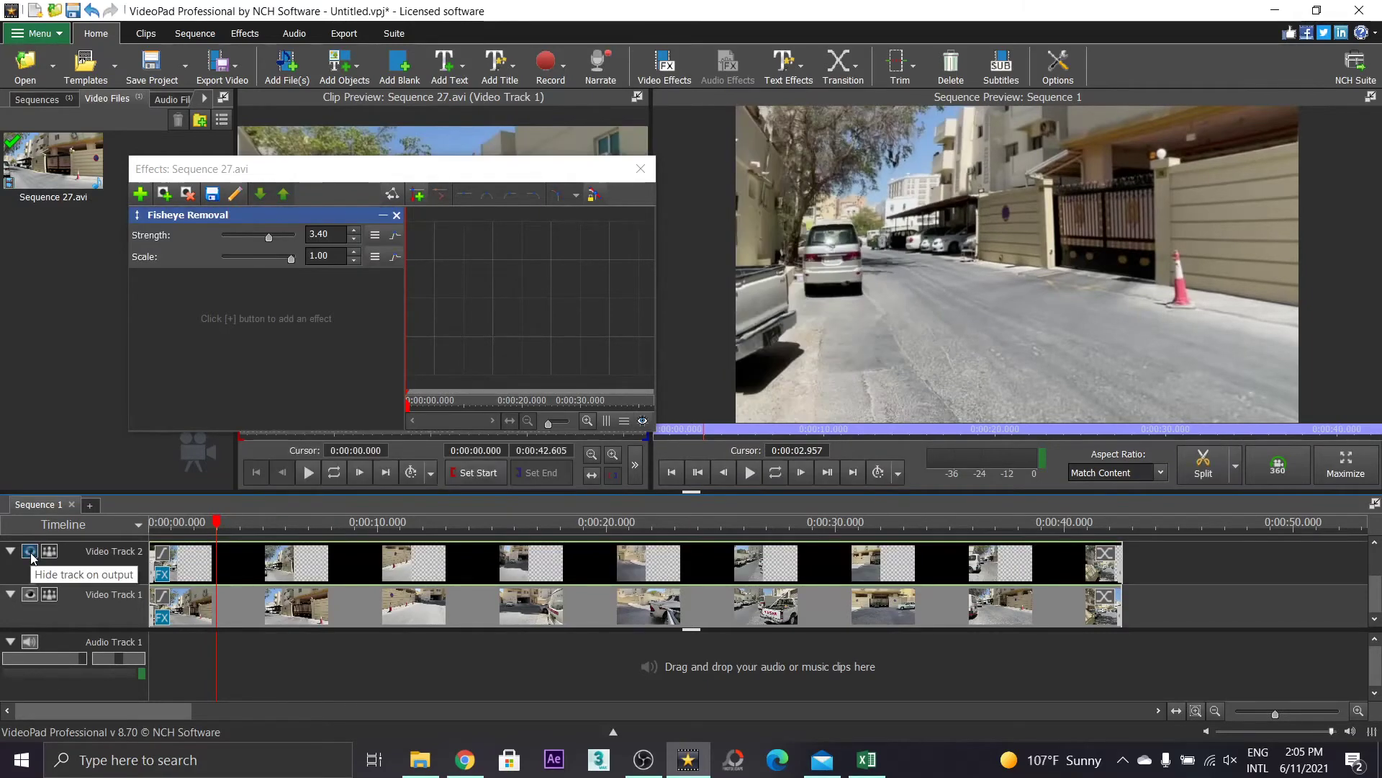
left_click(31, 553)
left_click(30, 553)
left_click(31, 553)
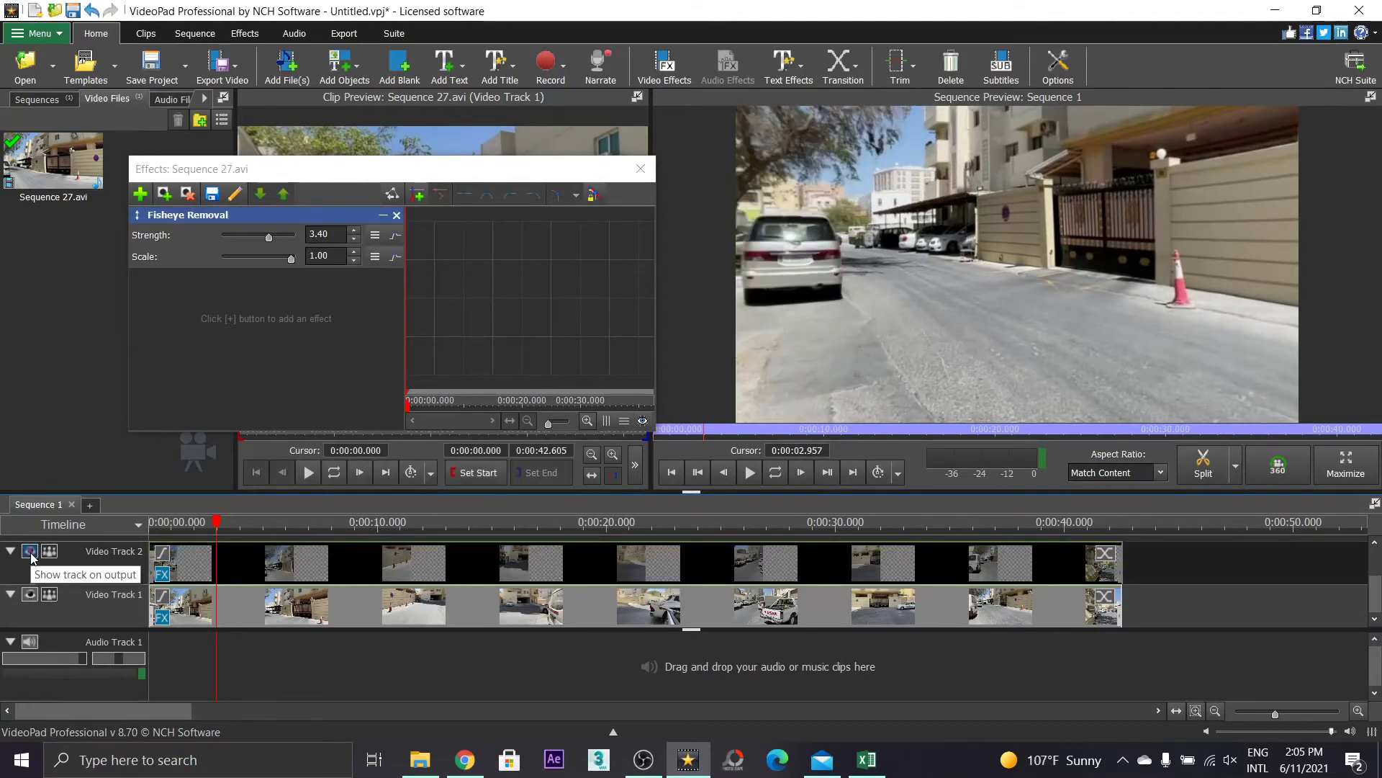
Remove the Crop effect from the Sequence 27.avi clip on Video Track 2
left_click(280, 562)
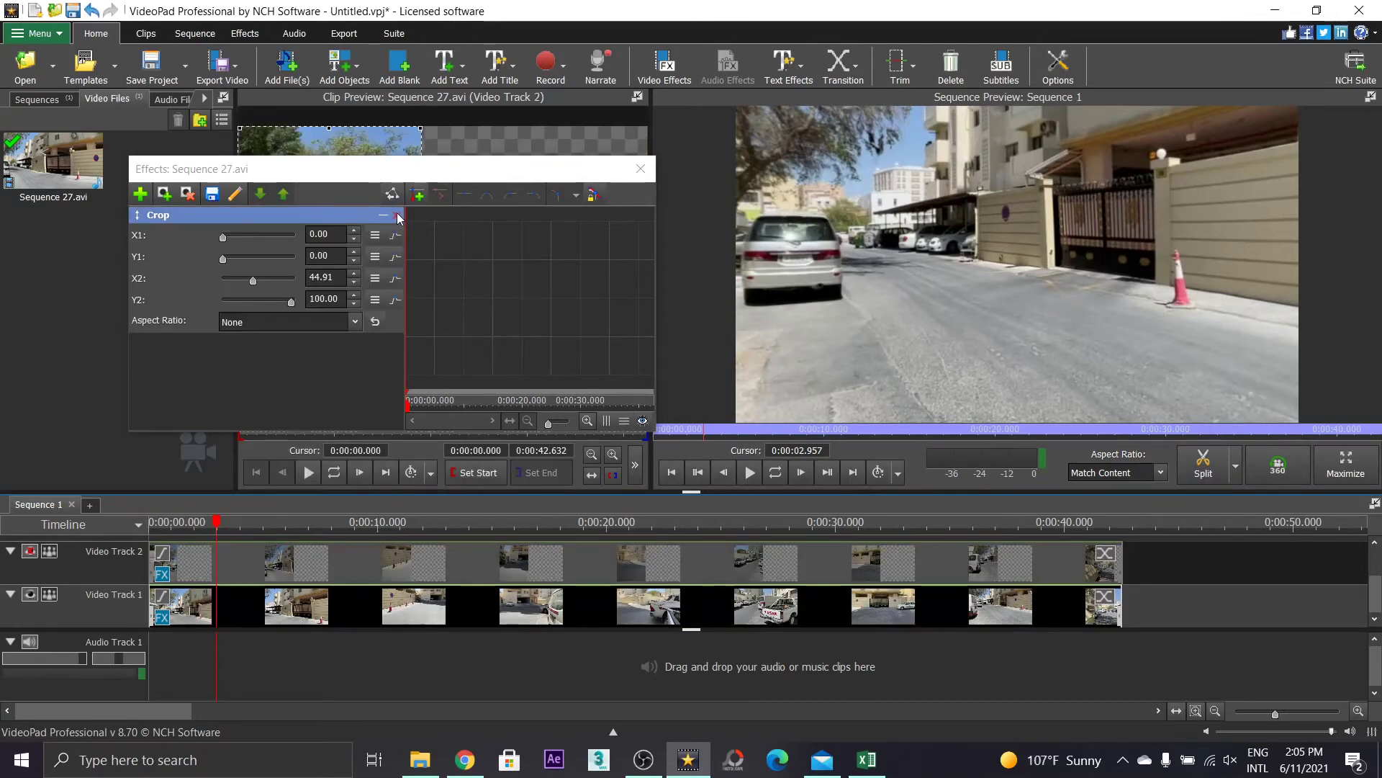
left_click(397, 215)
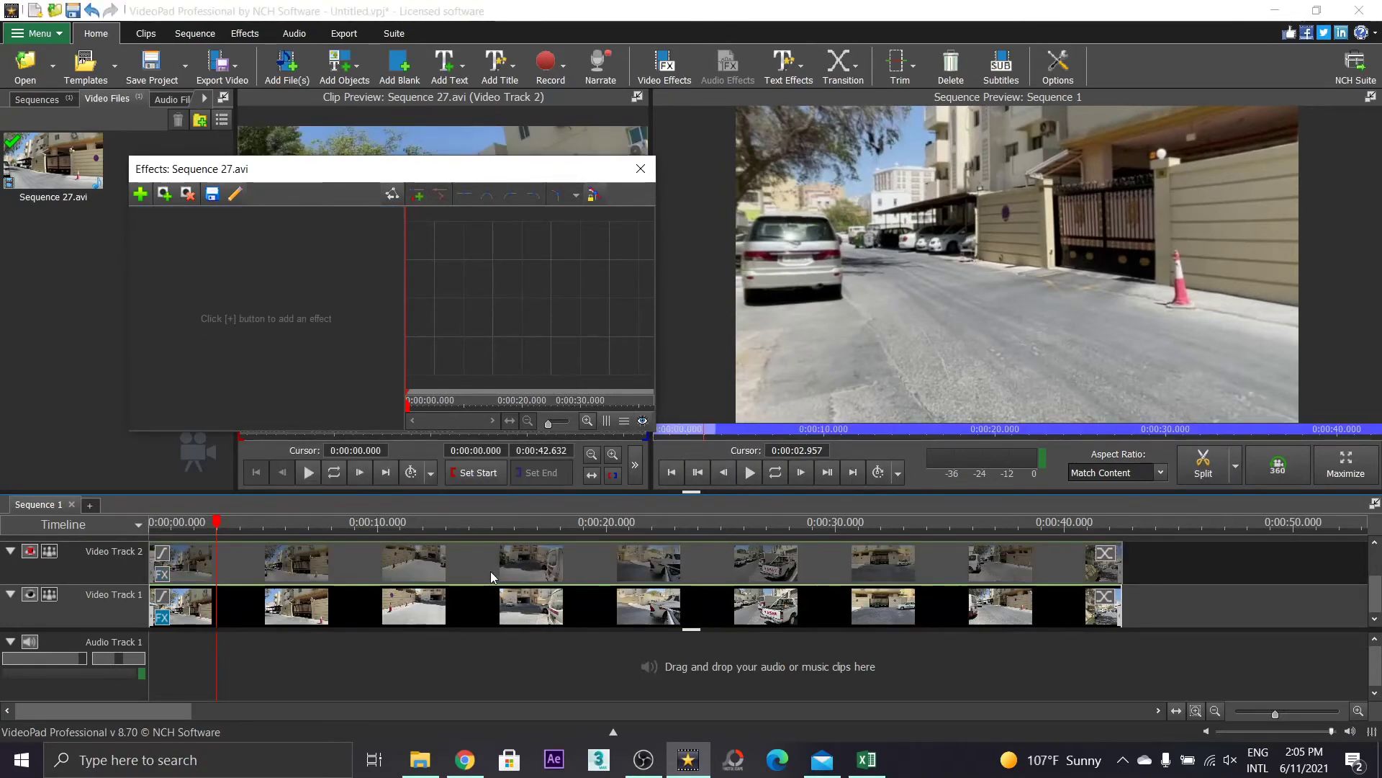